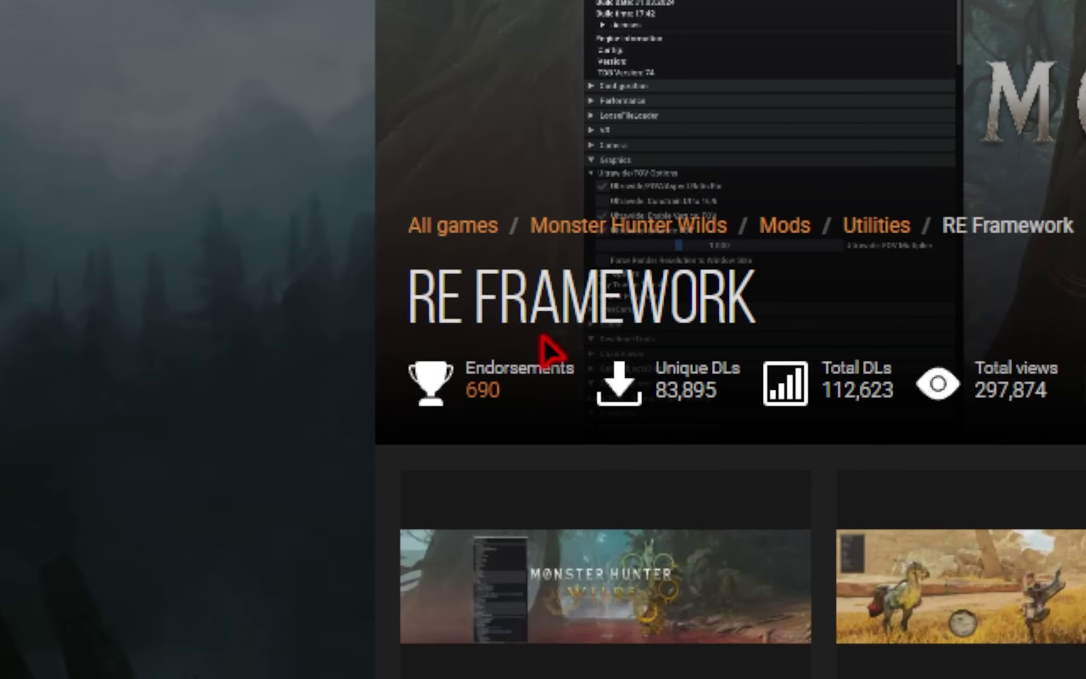
# Start the manual download of the REFramework main file, version Nightly01073, from the RE Framework mod page.
pyautogui.scroll(-5, 545, 347)
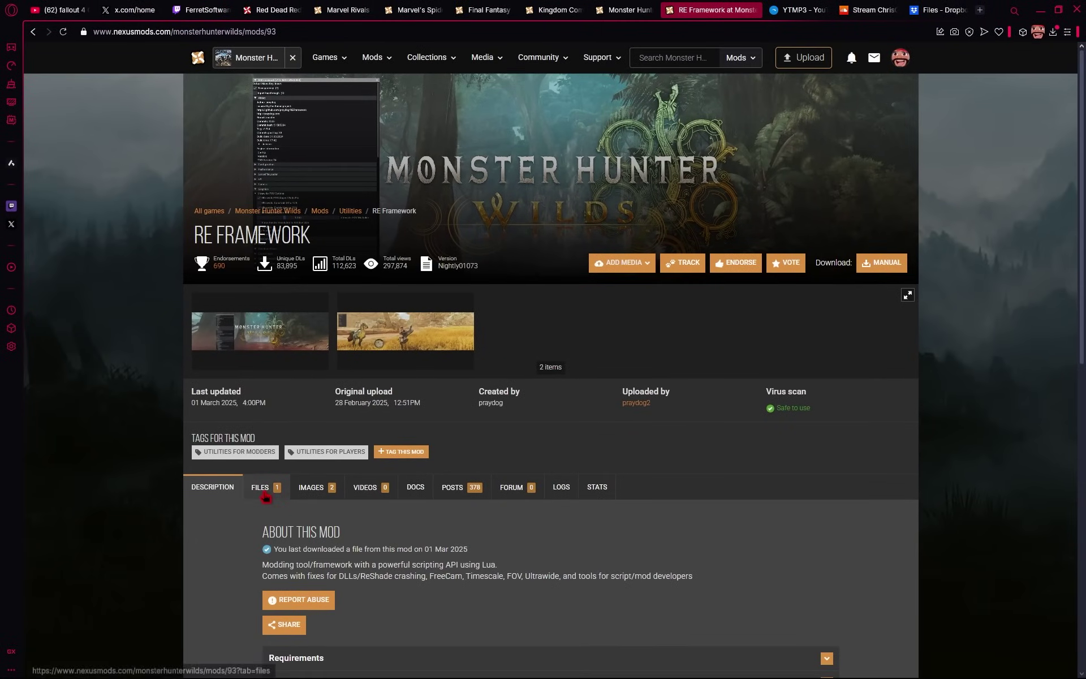
pyautogui.click(265, 496)
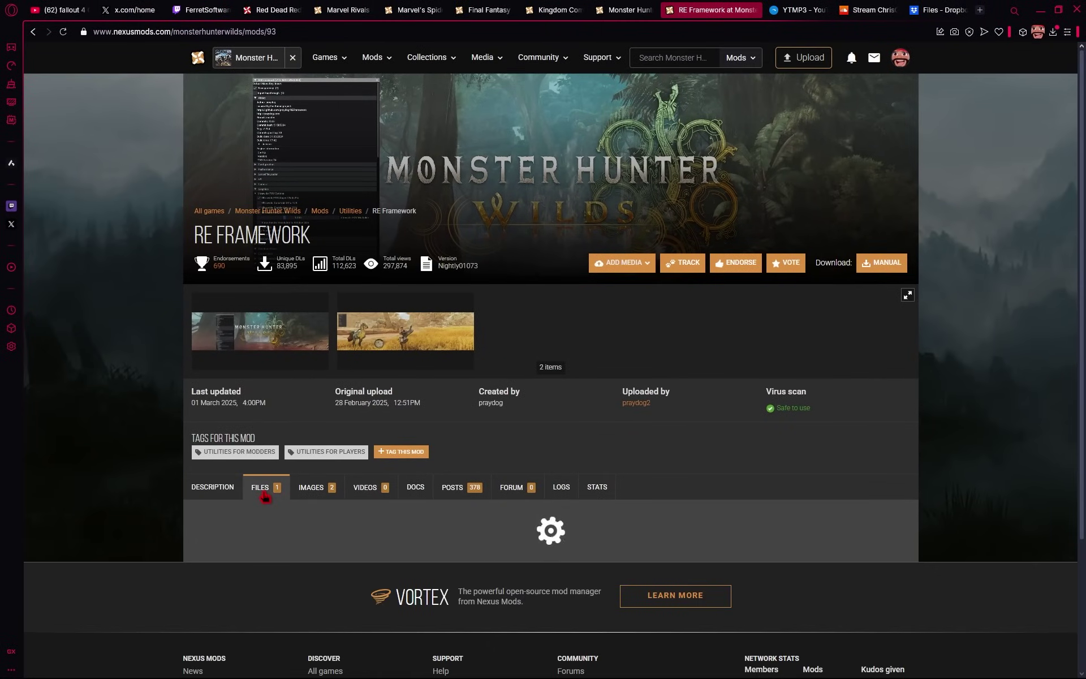
pyautogui.scroll(-2, 266, 497)
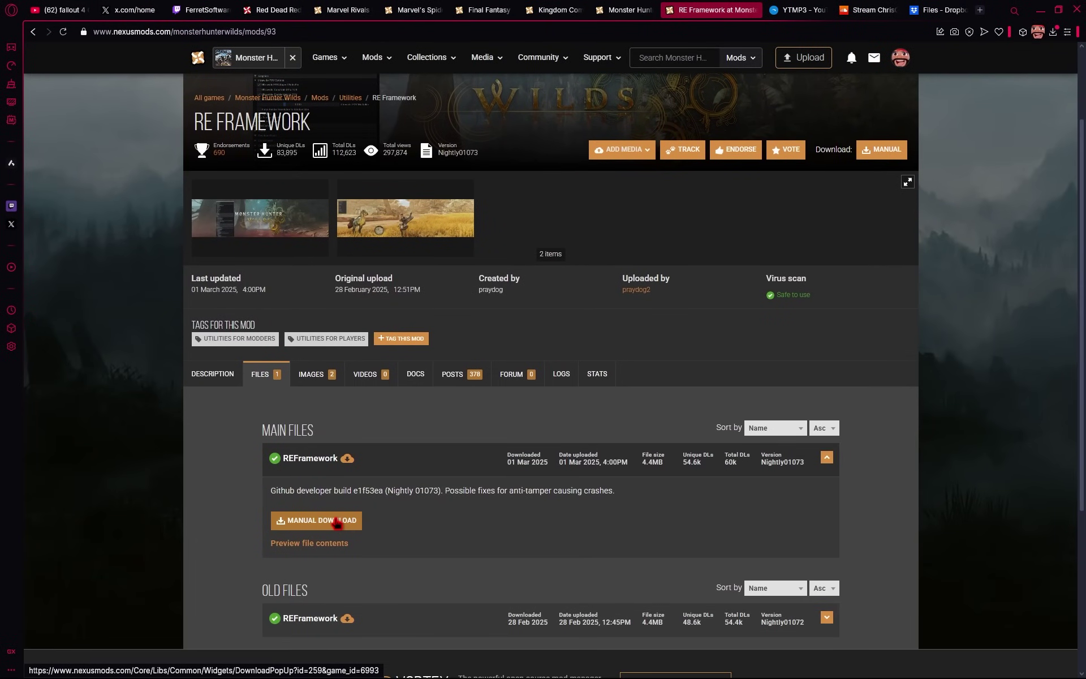
pyautogui.click(337, 521)
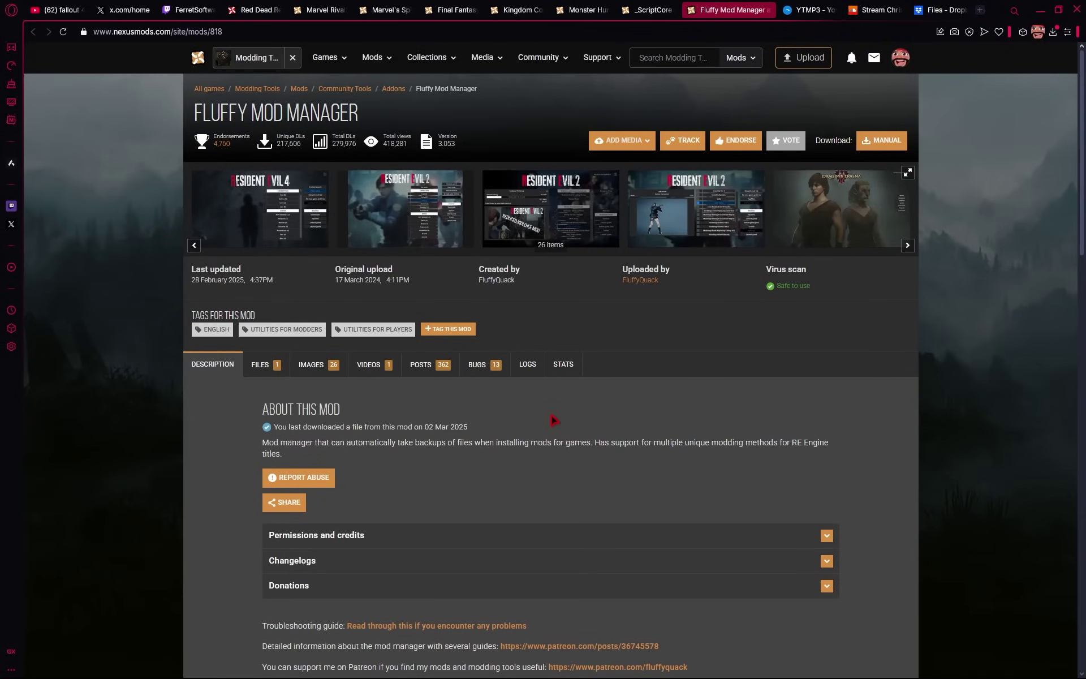
# Start the manual download of the Fluffy Mod Manager main file from its mod page.
pyautogui.scroll(-2, 553, 420)
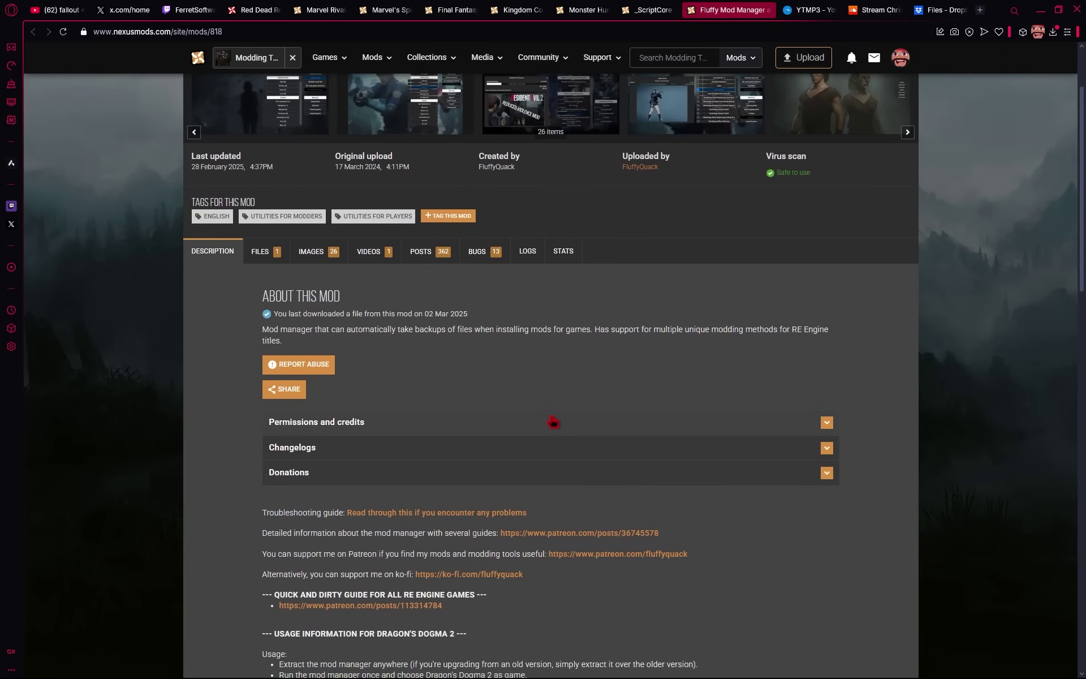
pyautogui.click(277, 260)
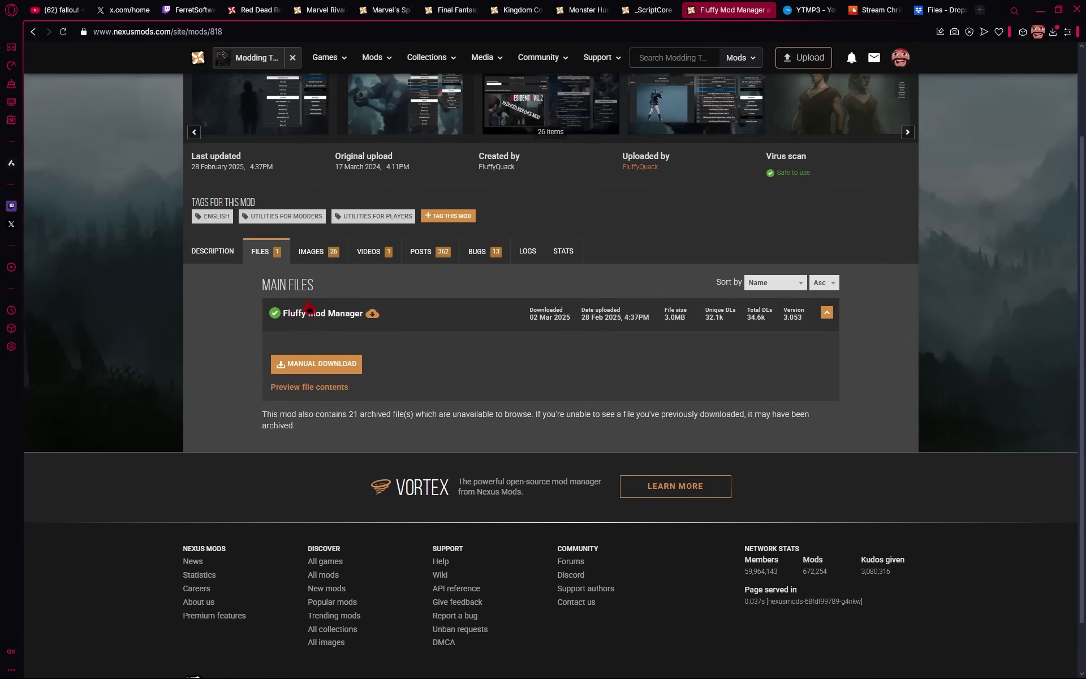
pyautogui.click(349, 374)
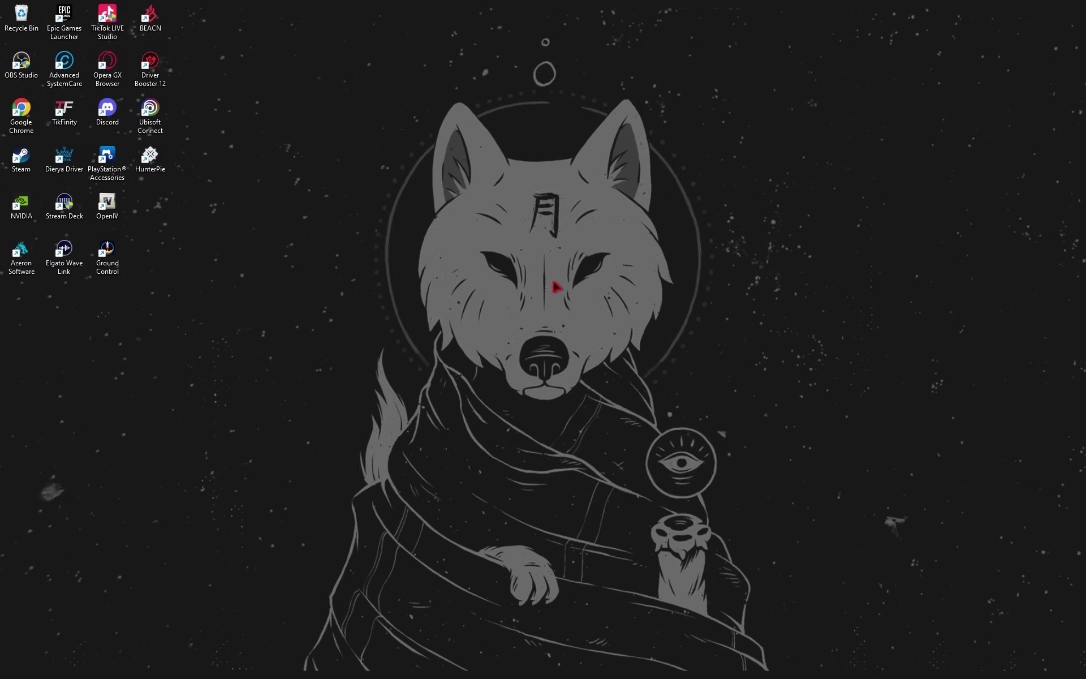
# Switch to Steam, browse Monster Hunter Wilds' local files, and snap the game folder window to half the screen.
pyautogui.click(542, 668)
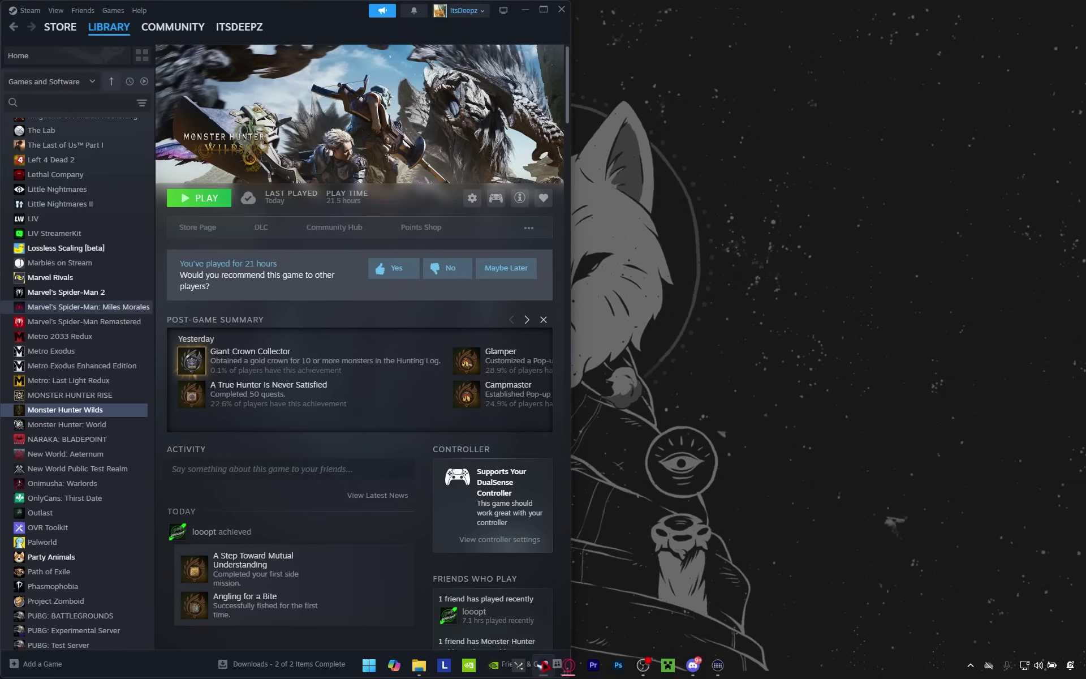
pyautogui.rightClick(110, 411)
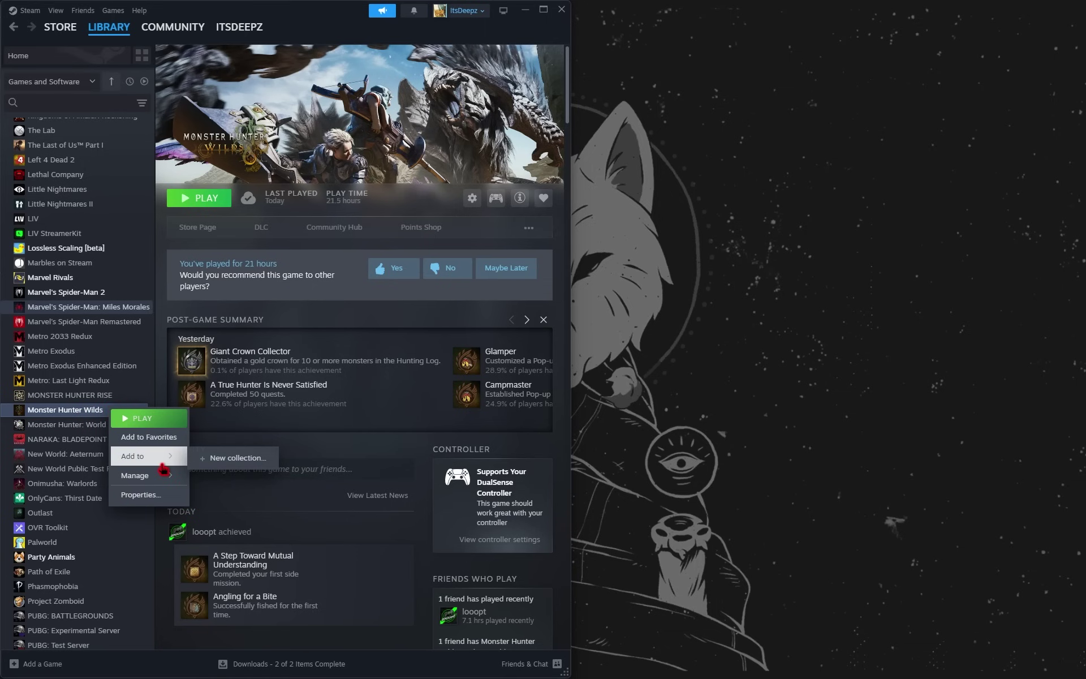
pyautogui.moveTo(166, 474)
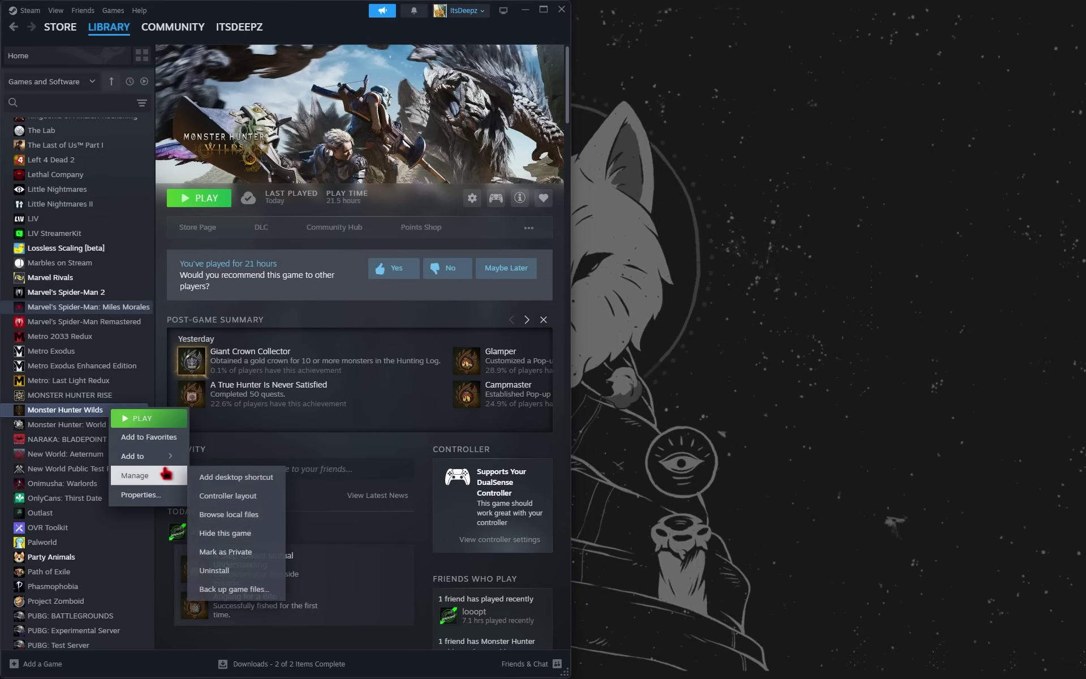
pyautogui.click(218, 514)
pyautogui.moveTo(275, 82); pyautogui.dragTo(449, 32)
pyautogui.scroll(-2, 195, 170)
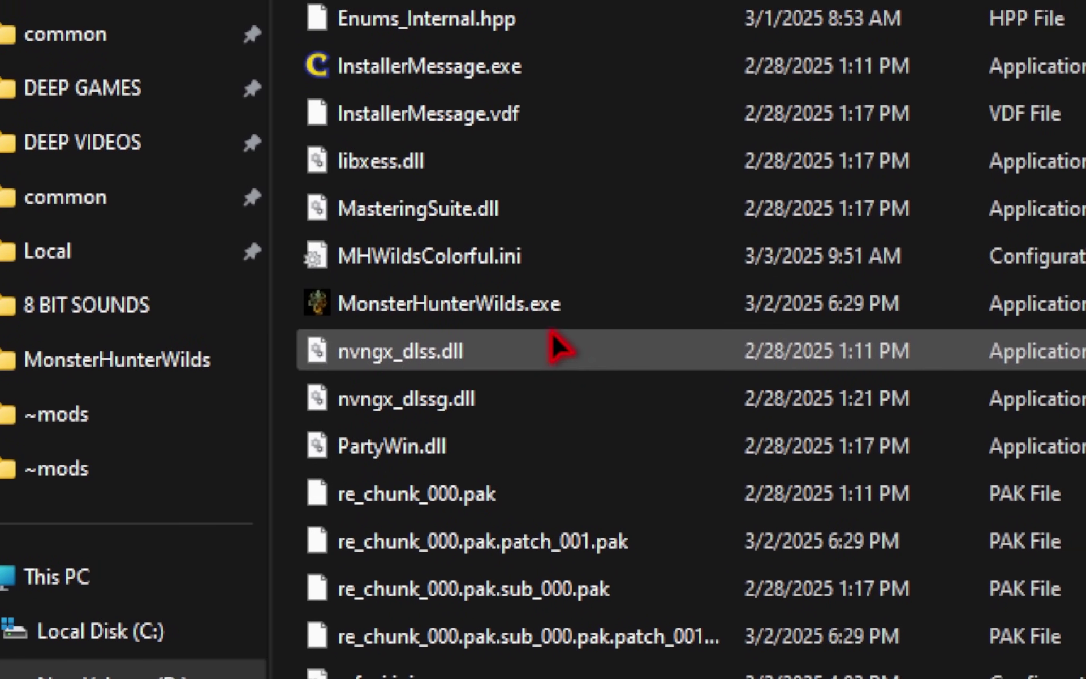
pyautogui.click(630, 331)
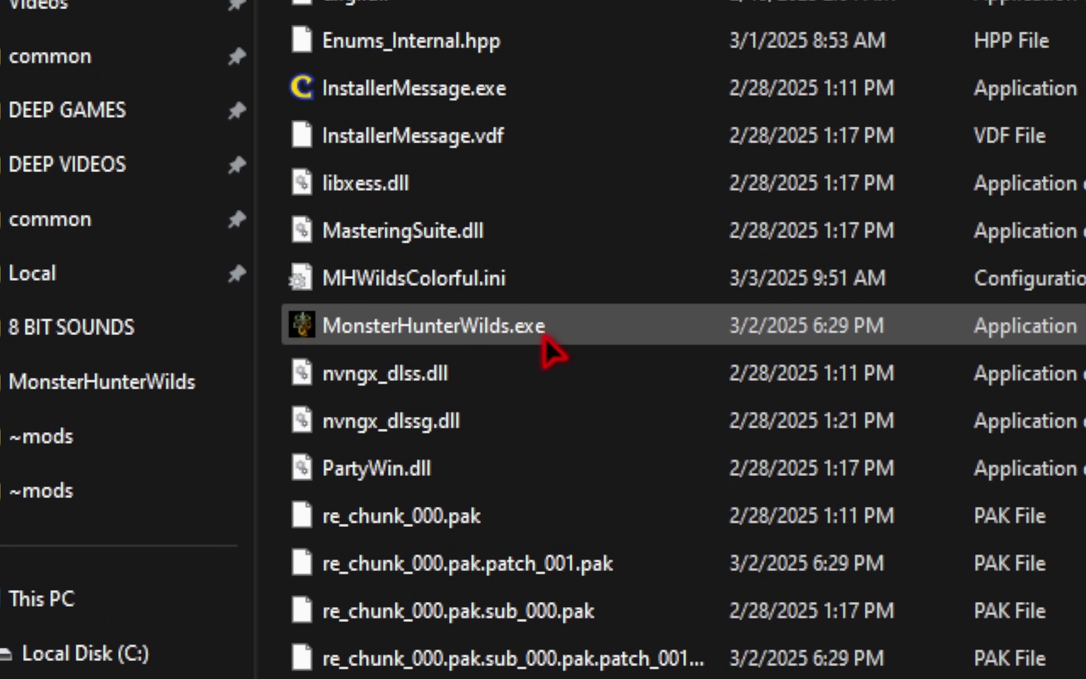
pyautogui.press('super+Left')
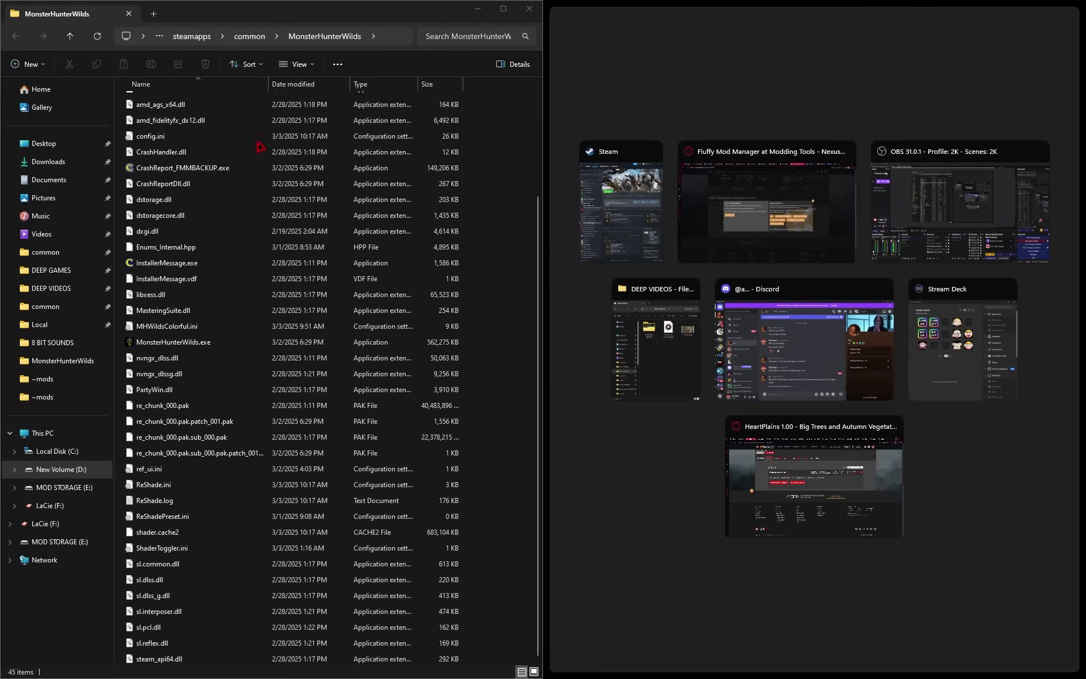
# Check the "Hide extensions for known file types" setting in the folder's advanced view options.
pyautogui.click(339, 65)
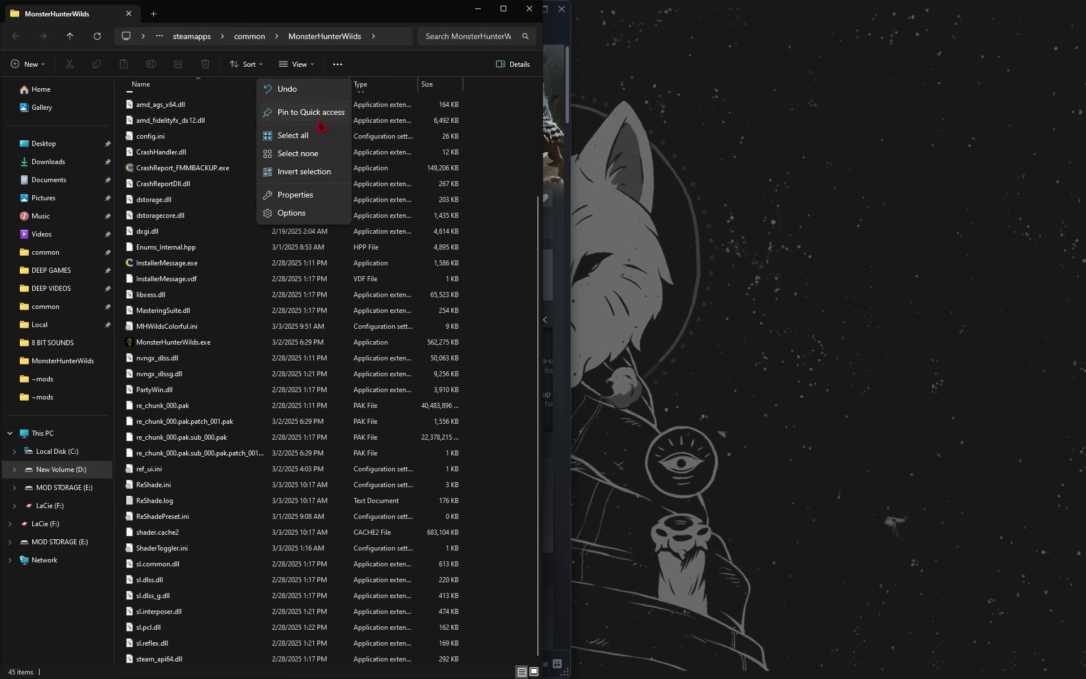
pyautogui.click(315, 217)
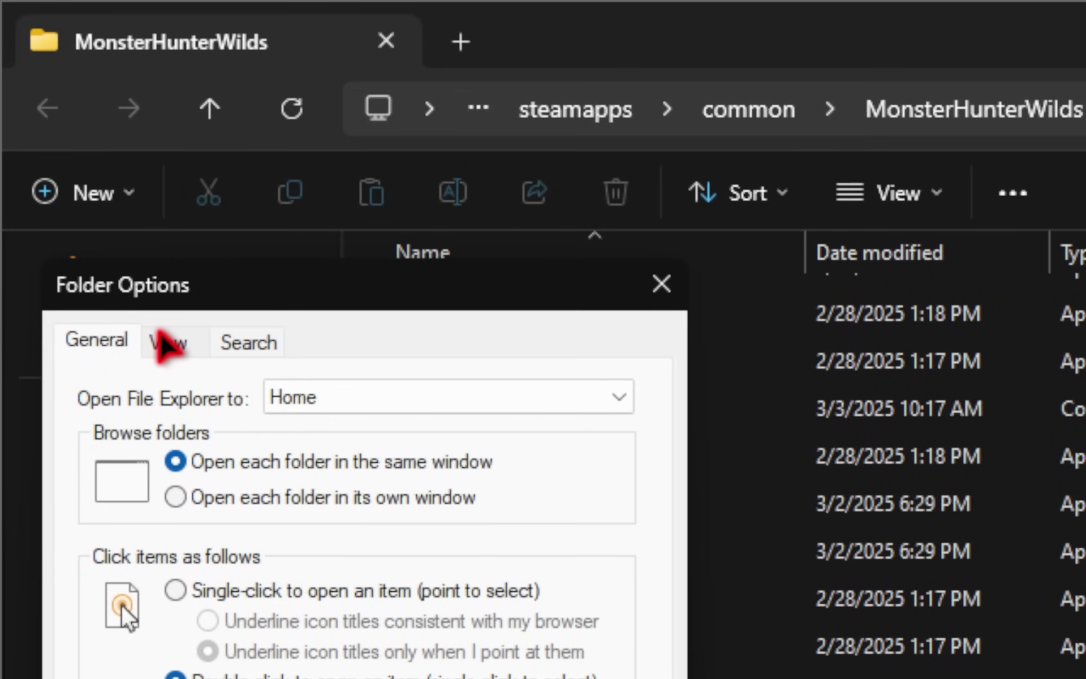
pyautogui.click(167, 343)
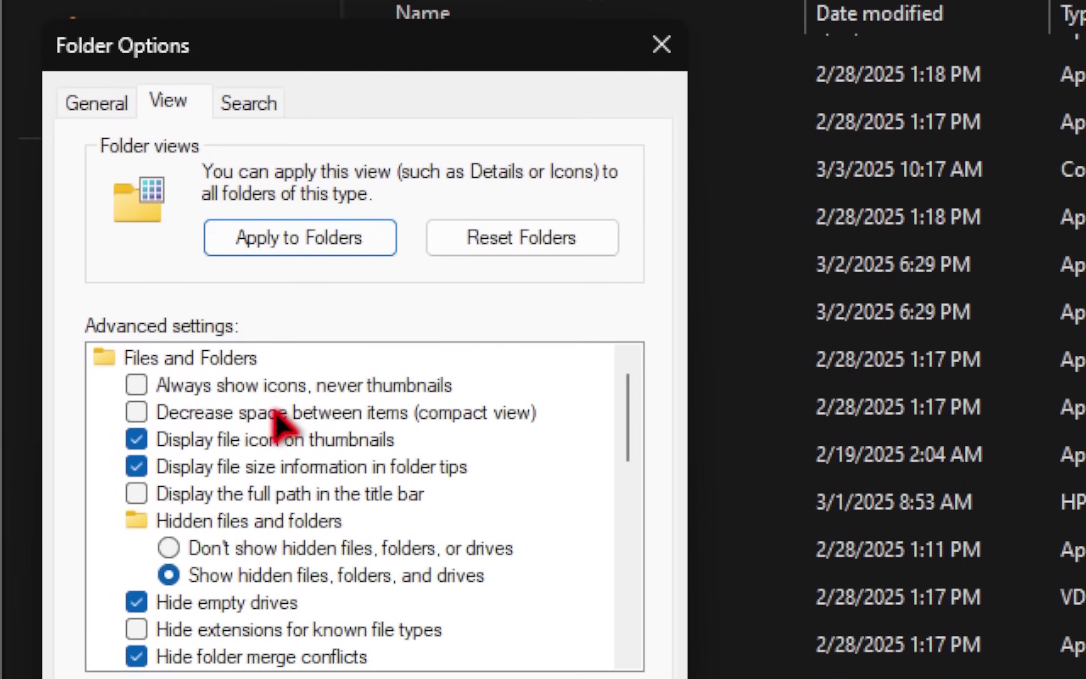
pyautogui.scroll(-2, 277, 418)
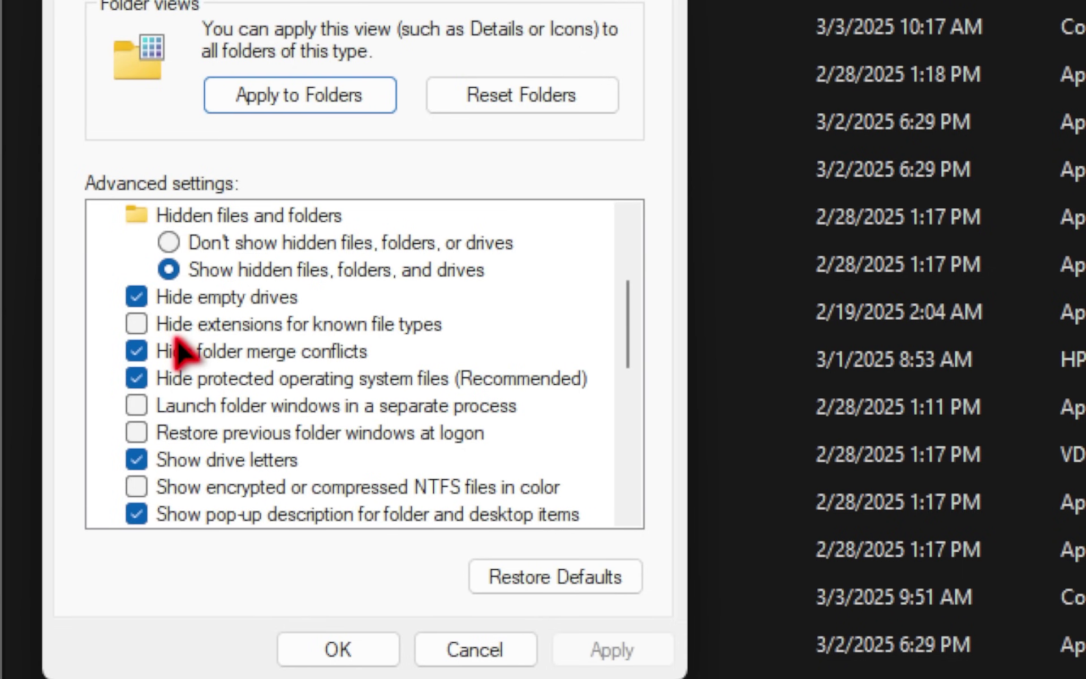
pyautogui.click(191, 328)
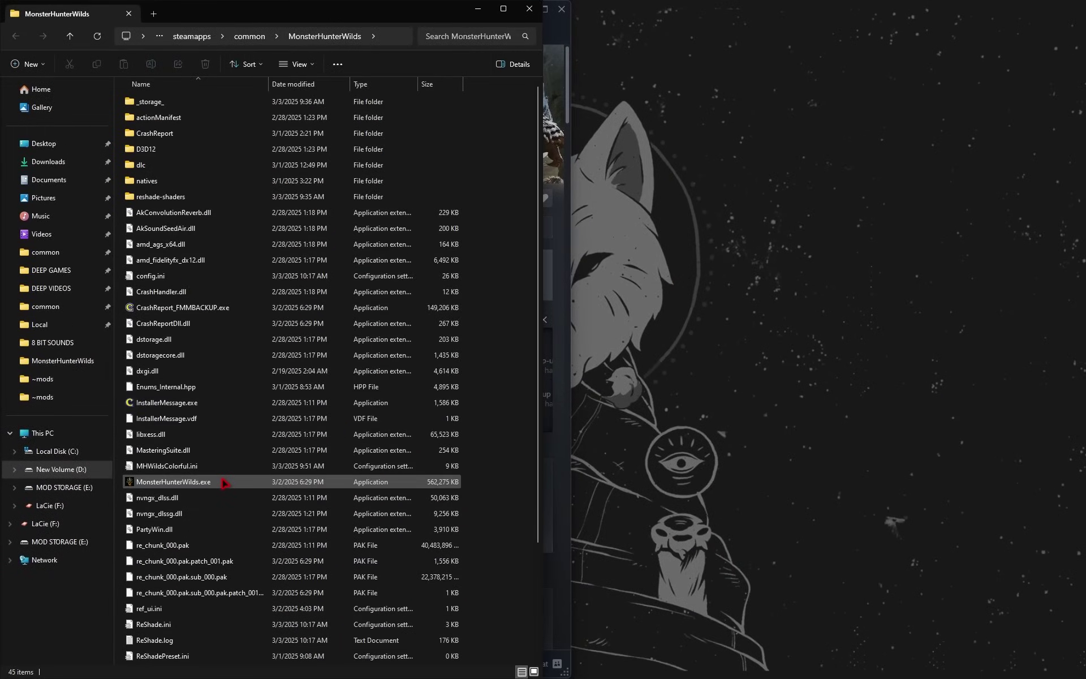
# Place the Downloads folder beside the game folder and copy dinput8.dll from the REFramework archive into MonsterHunterWilds.
pyautogui.hotkey('alt', 'Tab')
pyautogui.moveTo(359, 80); pyautogui.dragTo(485, 11)
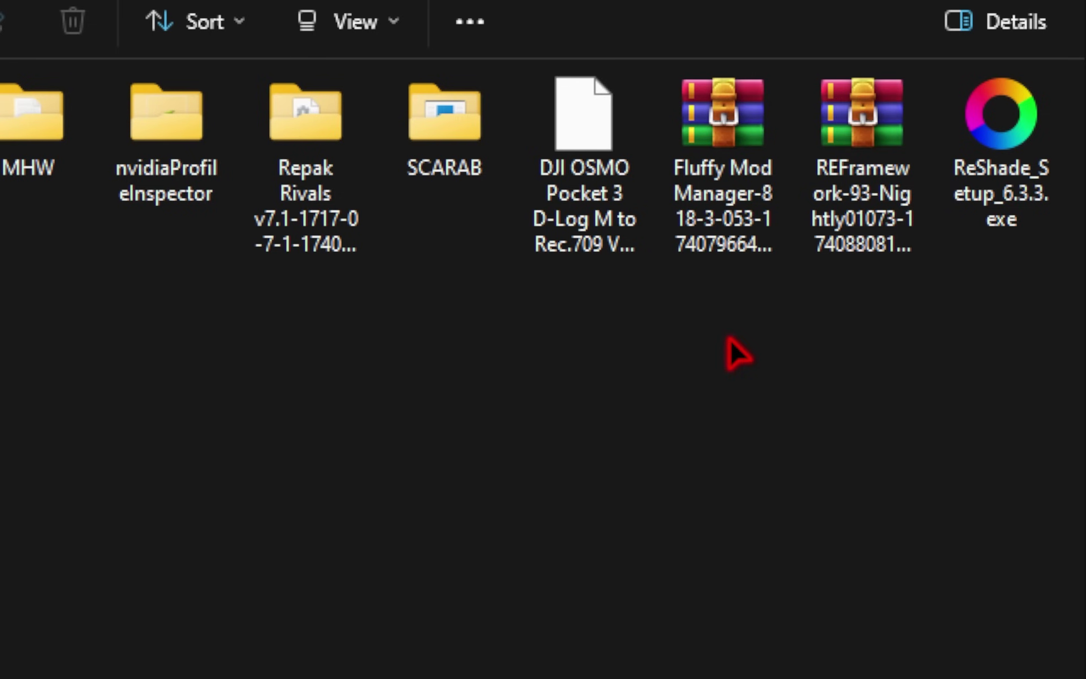
pyautogui.click(861, 113)
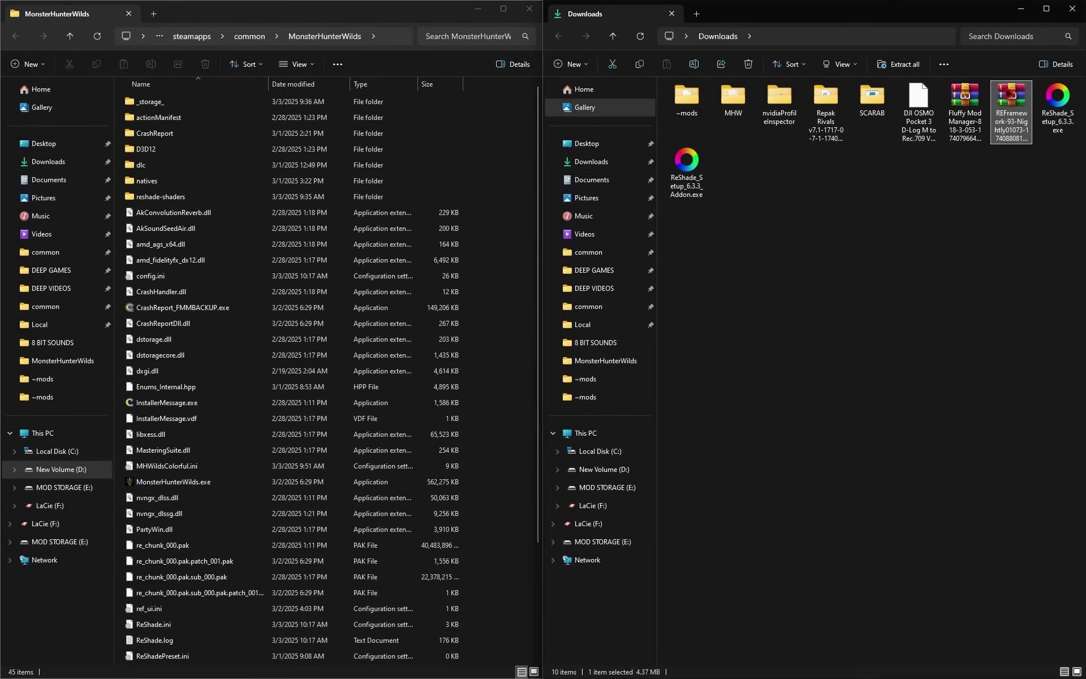
pyautogui.doubleClick(1009, 94)
pyautogui.click(483, 244)
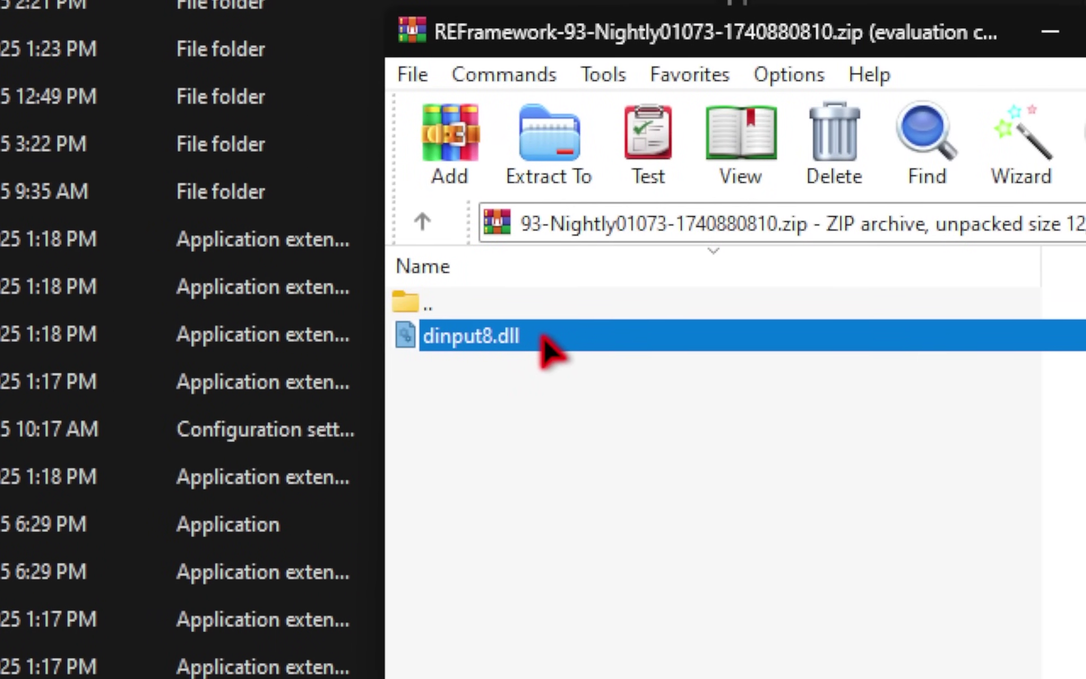
pyautogui.moveTo(542, 338); pyautogui.dragTo(348, 342)
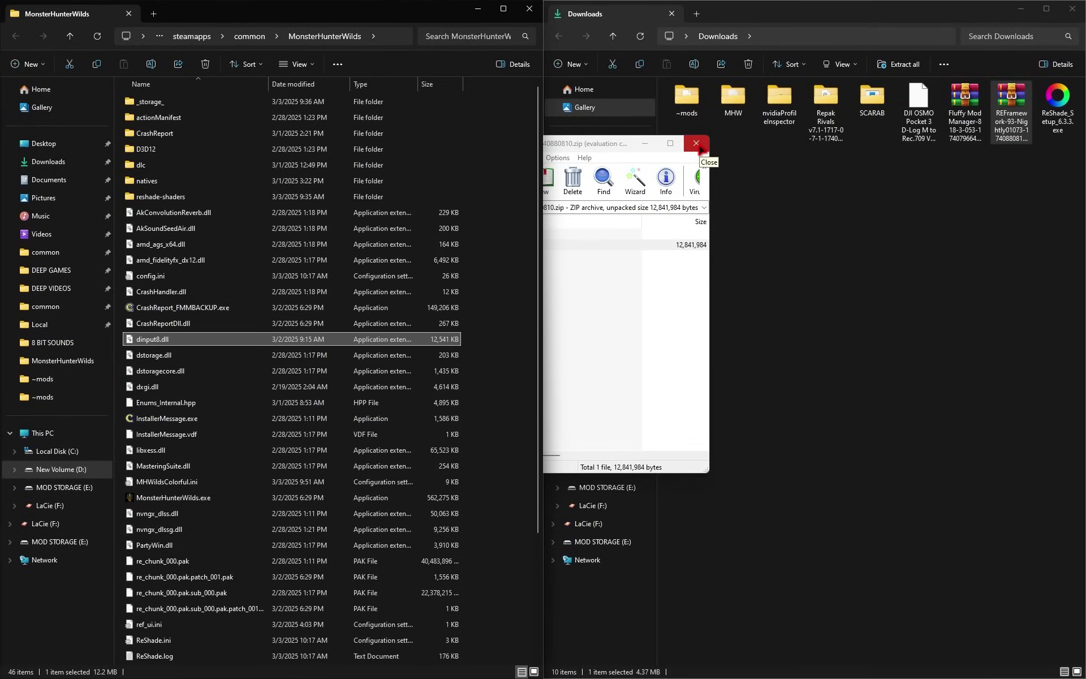
pyautogui.click(700, 148)
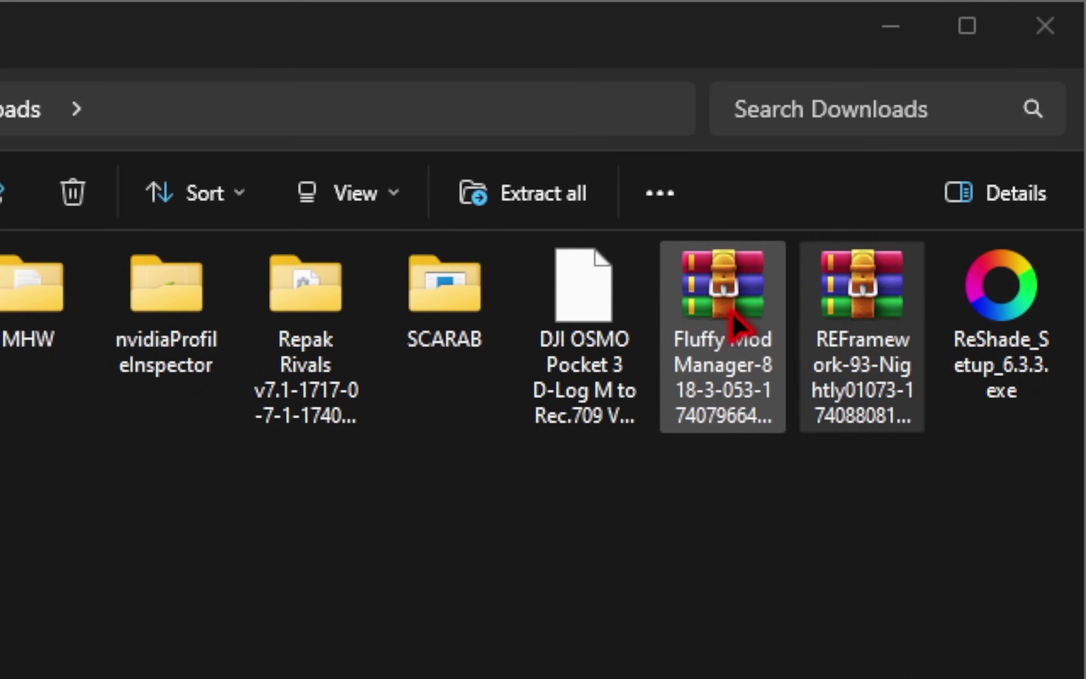
# Extract the Fluffy Mod Manager archive into its own folder and copy that folder into MonsterHunterWilds.
pyautogui.rightClick(734, 321)
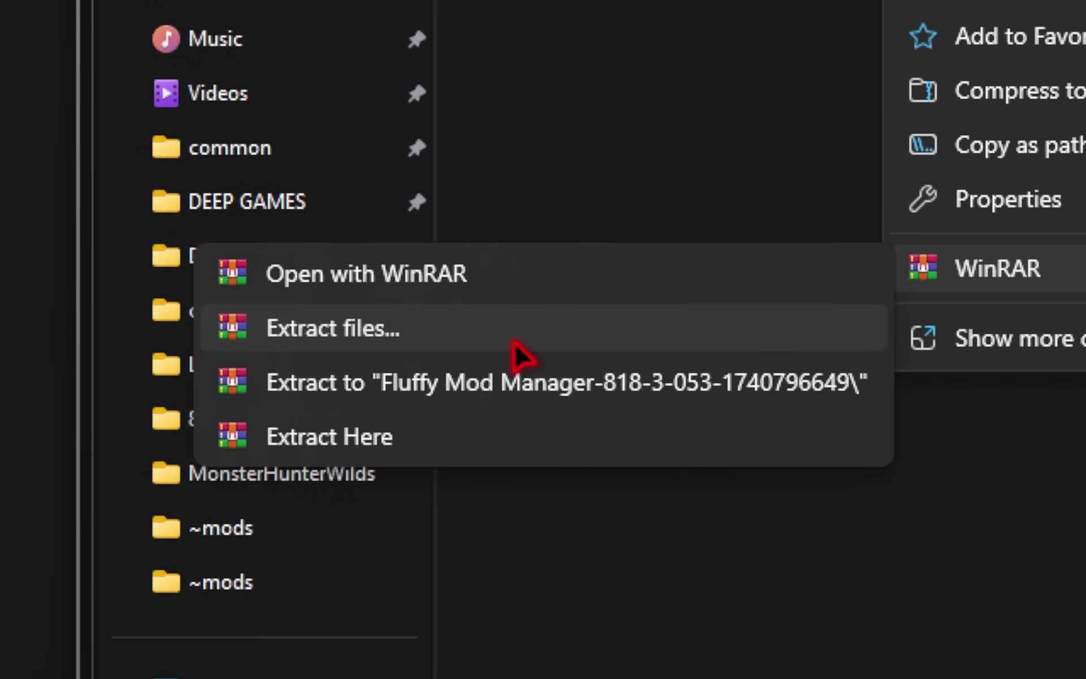
pyautogui.click(5, 441)
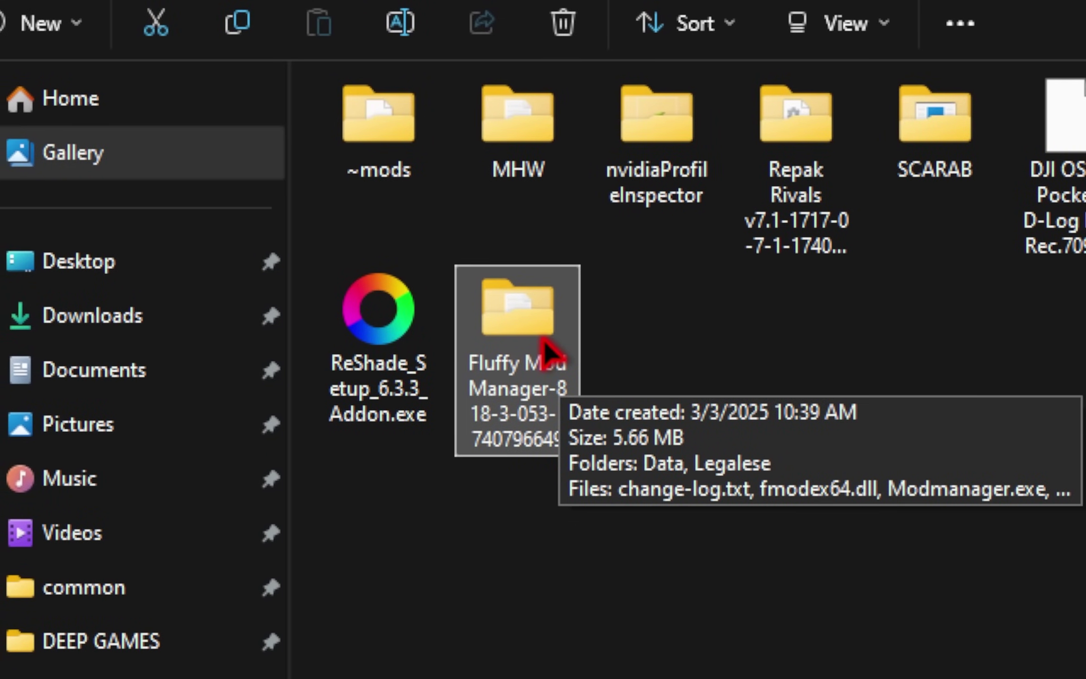
pyautogui.moveTo(545, 354); pyautogui.dragTo(375, 352)
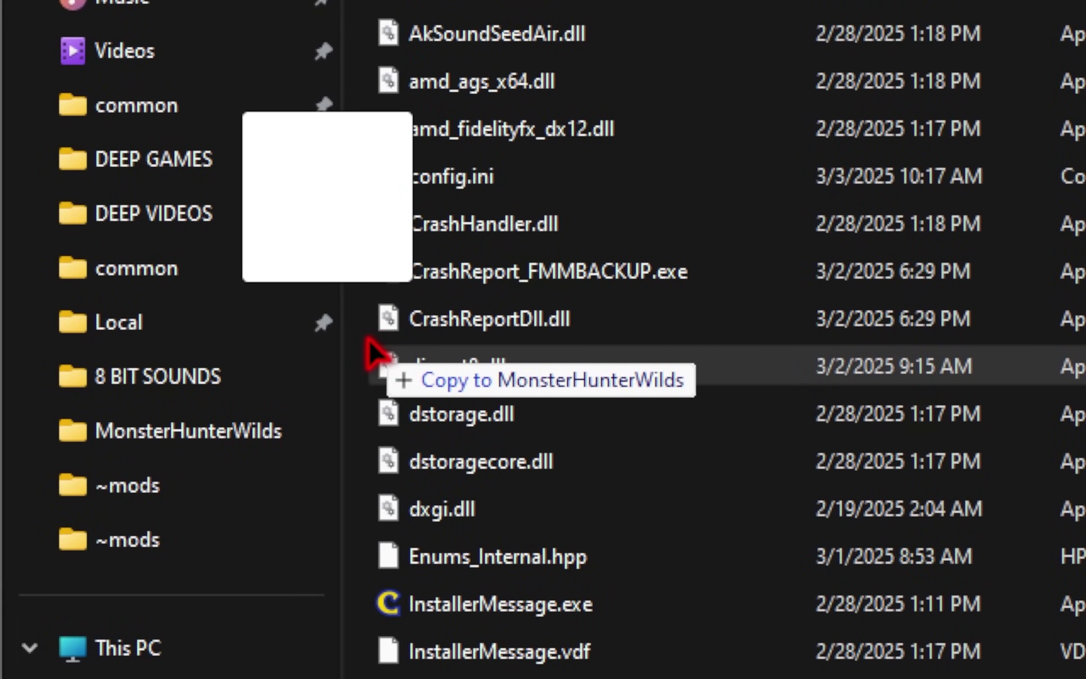
pyautogui.scroll(-4, 375, 351)
pyautogui.scroll(7, 375, 352)
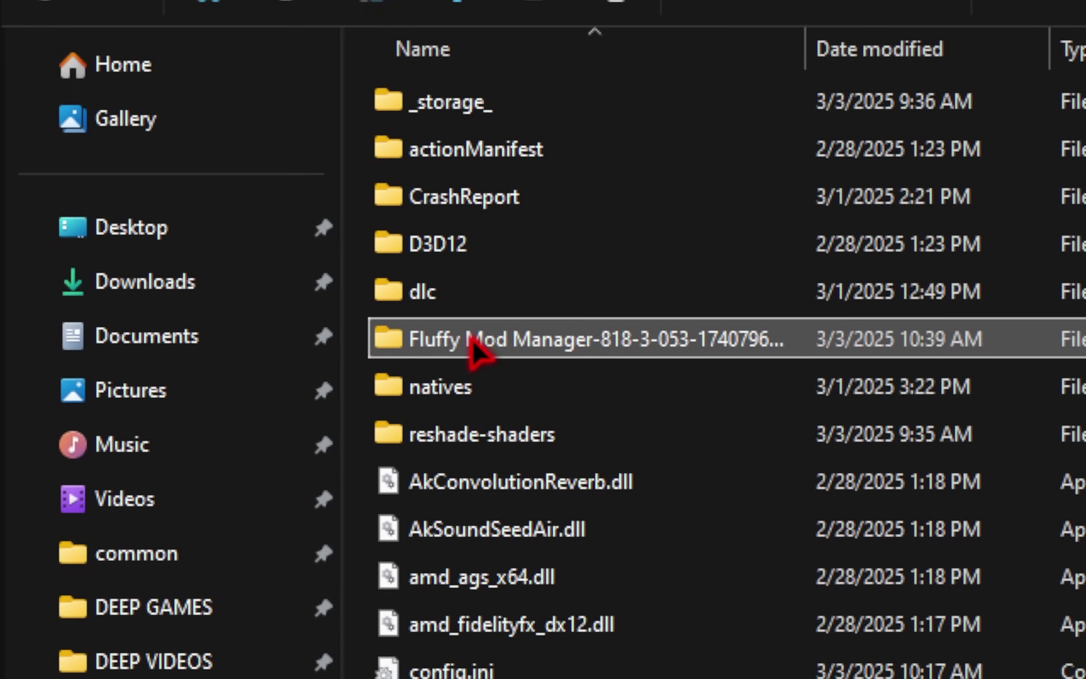
# Run Modmanager.exe from the copied Fluffy Mod Manager folder, allowing it past the Windows SmartScreen block.
pyautogui.doubleClick(471, 339)
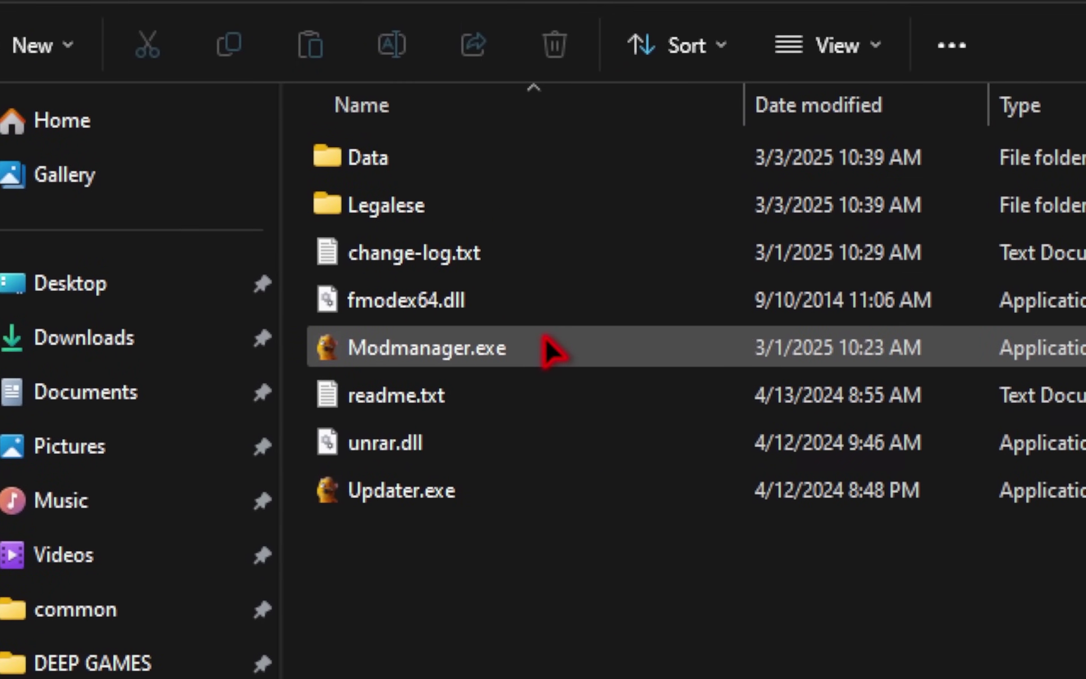
pyautogui.doubleClick(546, 336)
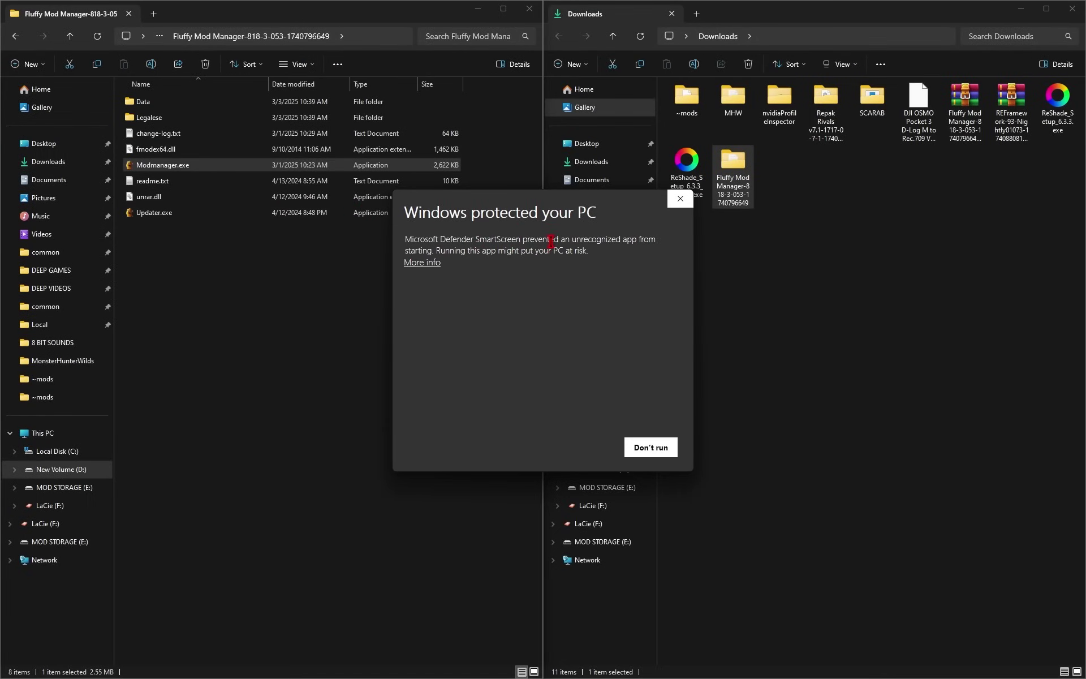
pyautogui.click(424, 263)
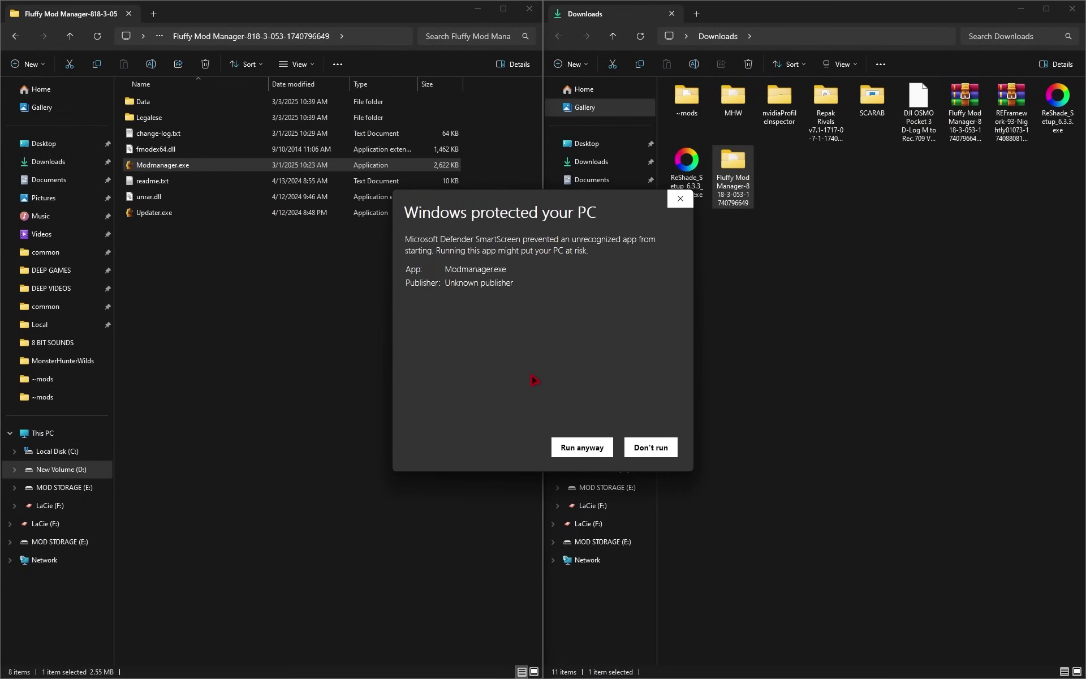
pyautogui.click(582, 447)
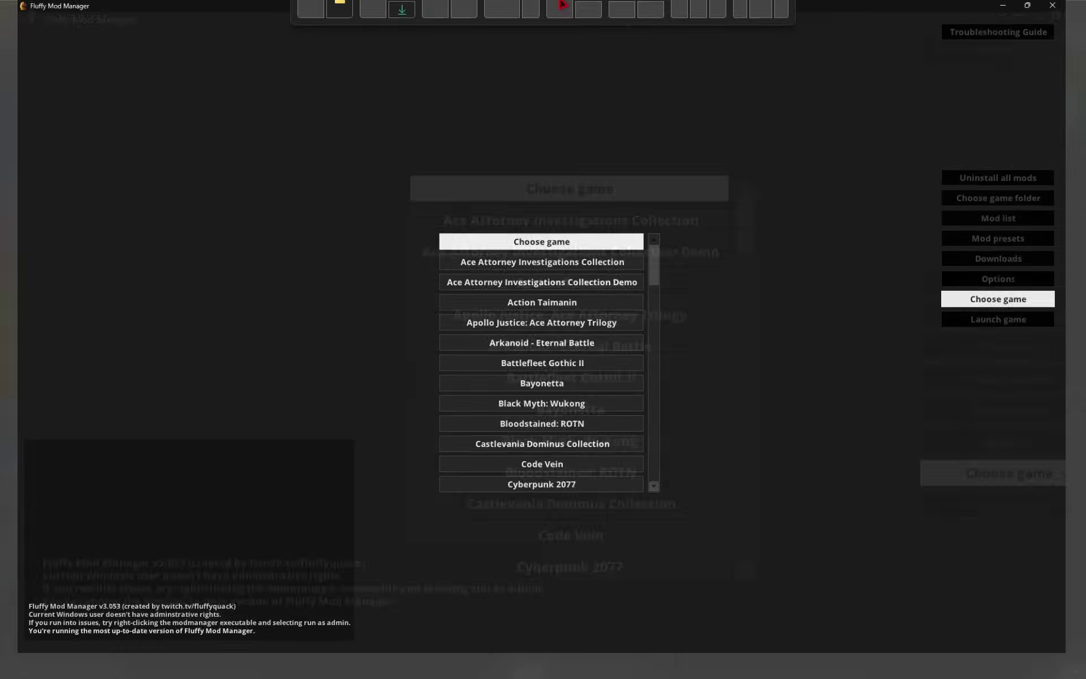
# Choose Monster Hunter Wilds as the game and define its install path by selecting MonsterHunterWilds.exe as the executable.
pyautogui.scroll(-10, 546, 272)
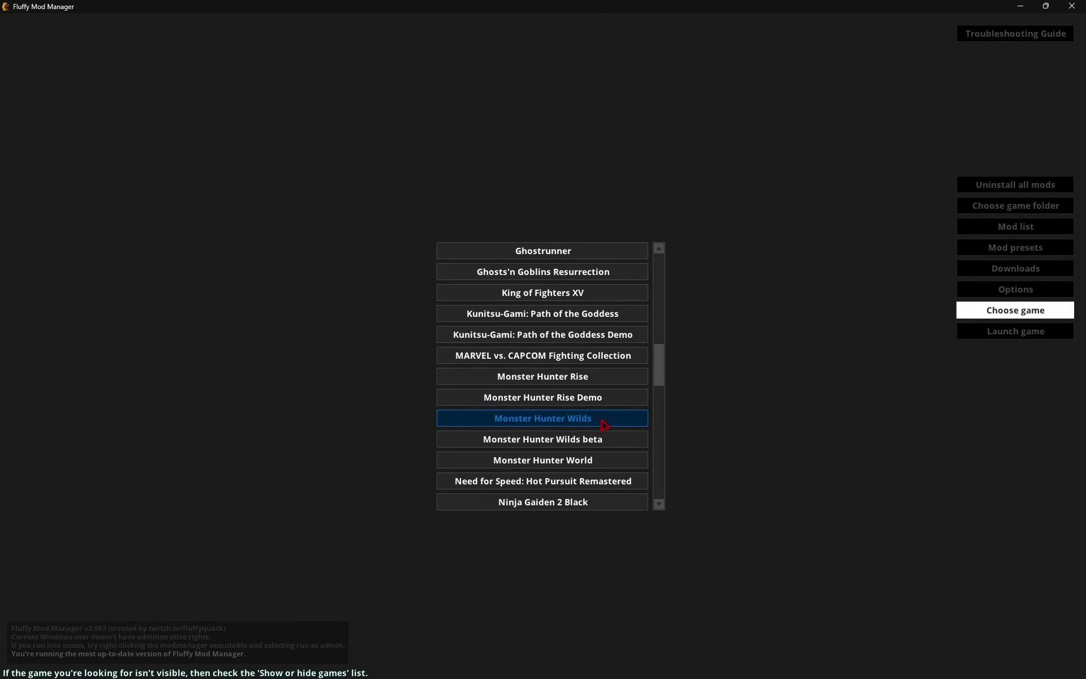
pyautogui.click(604, 425)
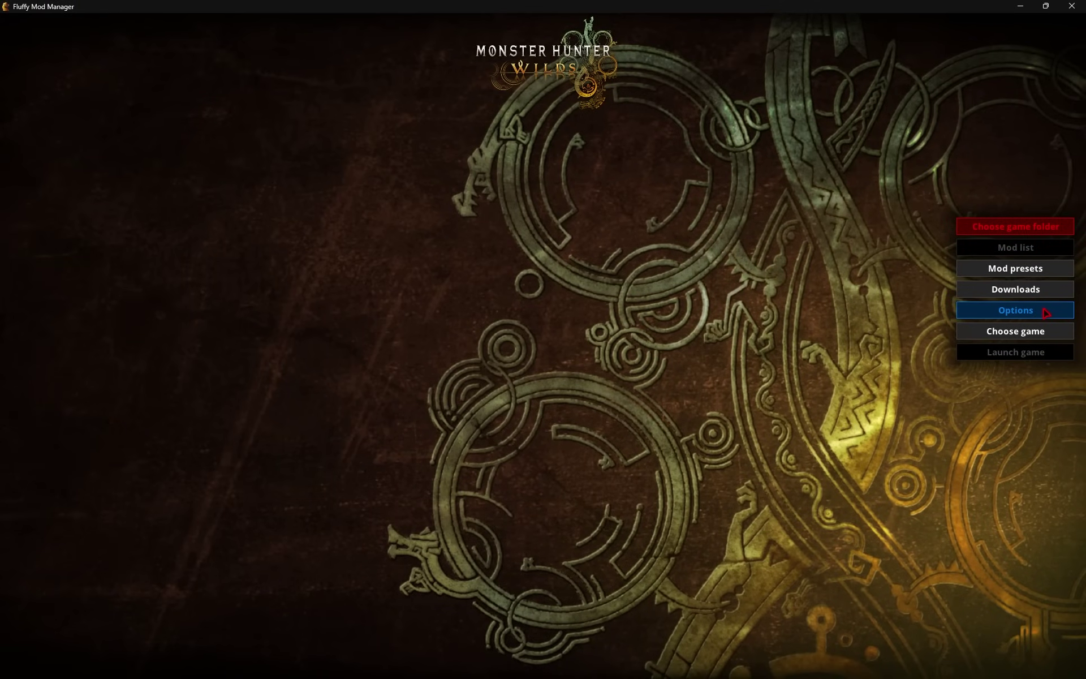
pyautogui.click(1045, 313)
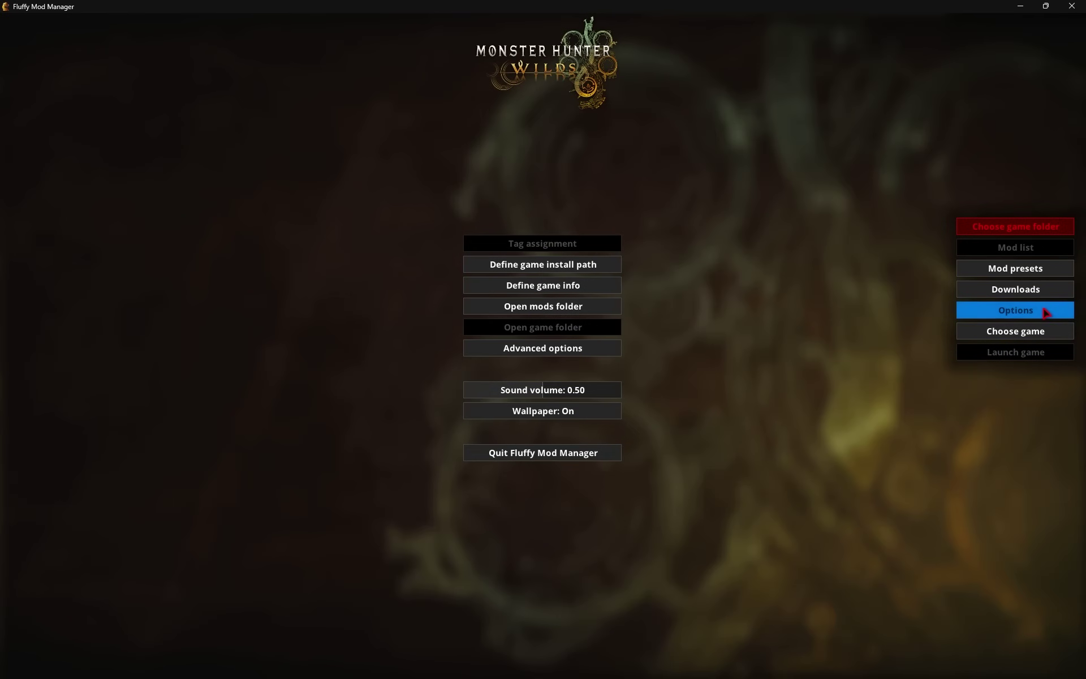
pyautogui.click(604, 267)
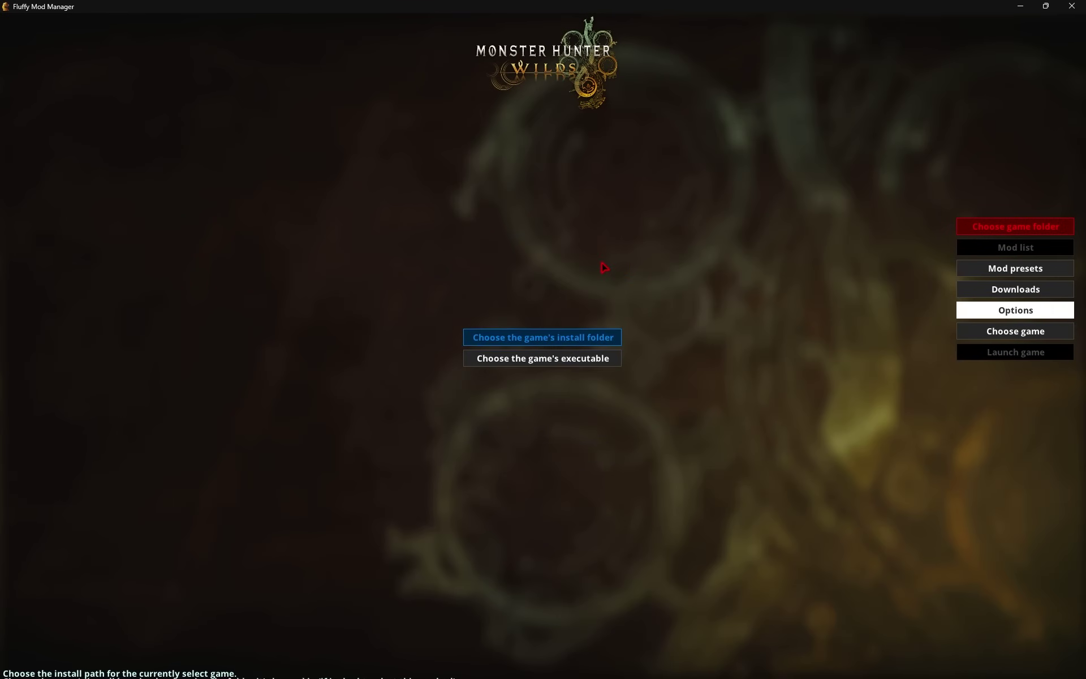
pyautogui.click(565, 362)
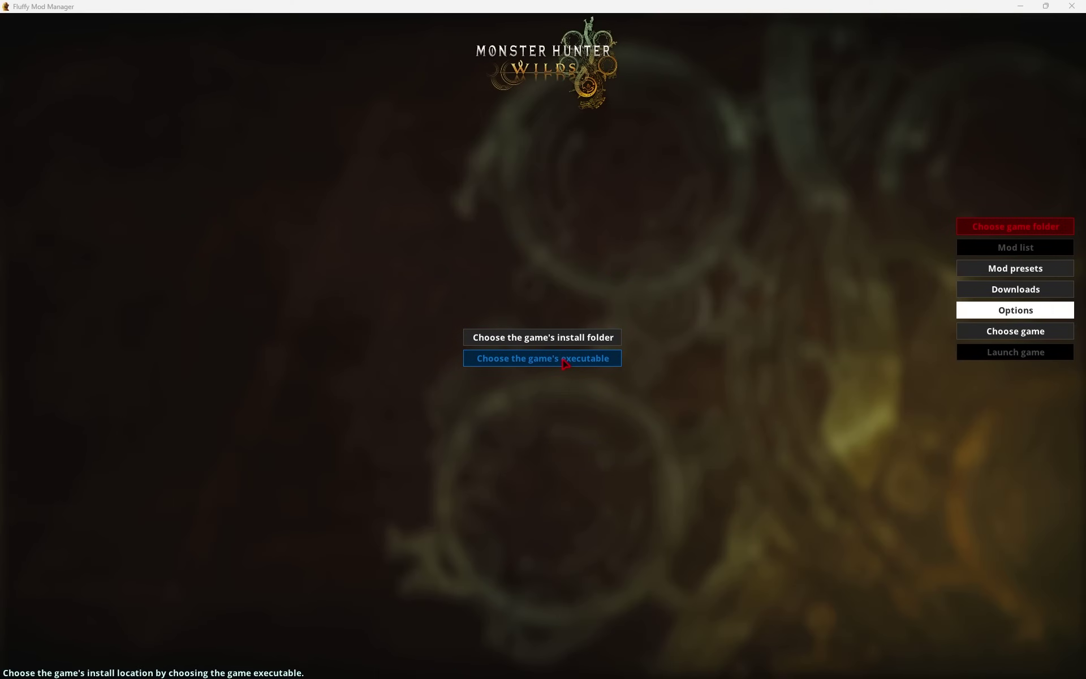
pyautogui.scroll(-6, 171, 237)
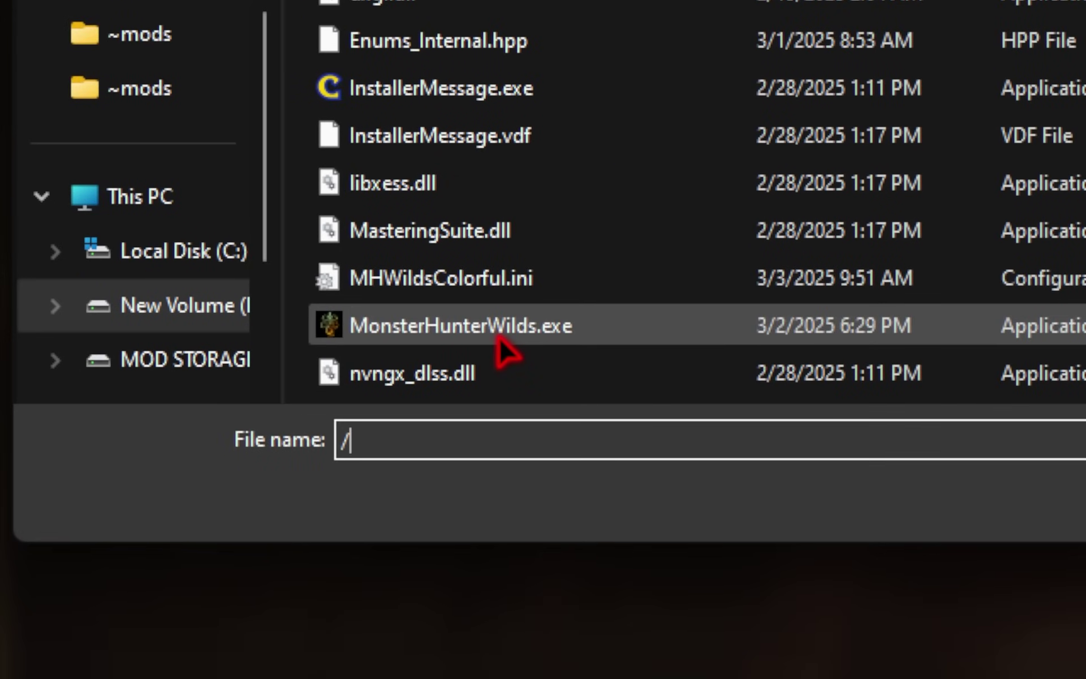
pyautogui.click(166, 278)
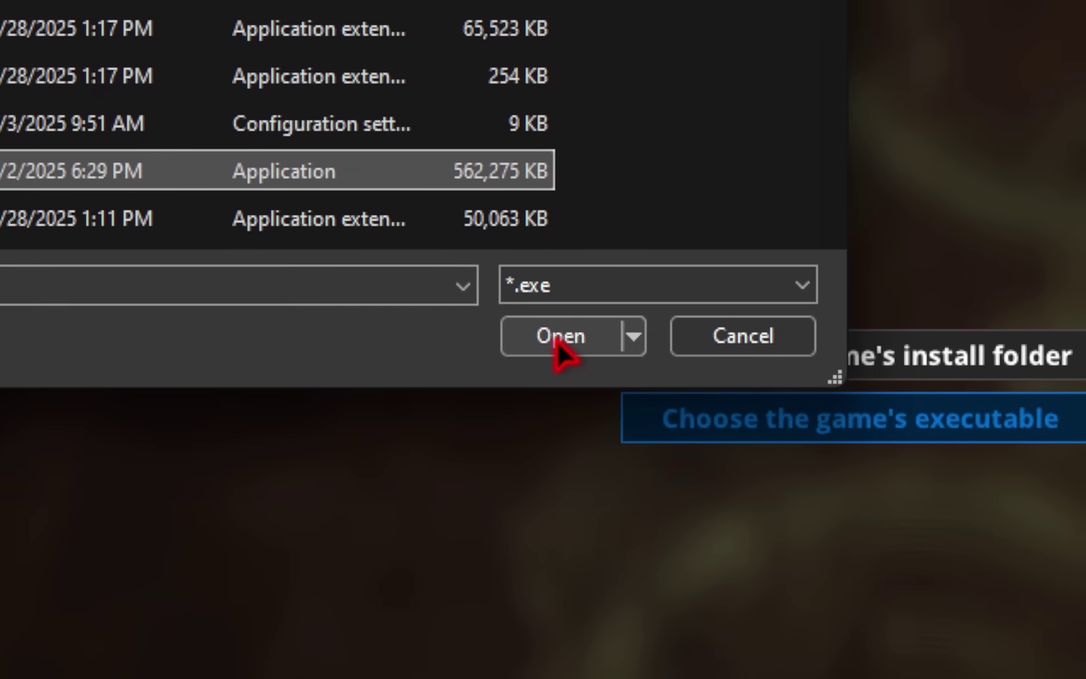
pyautogui.click(1085, 491)
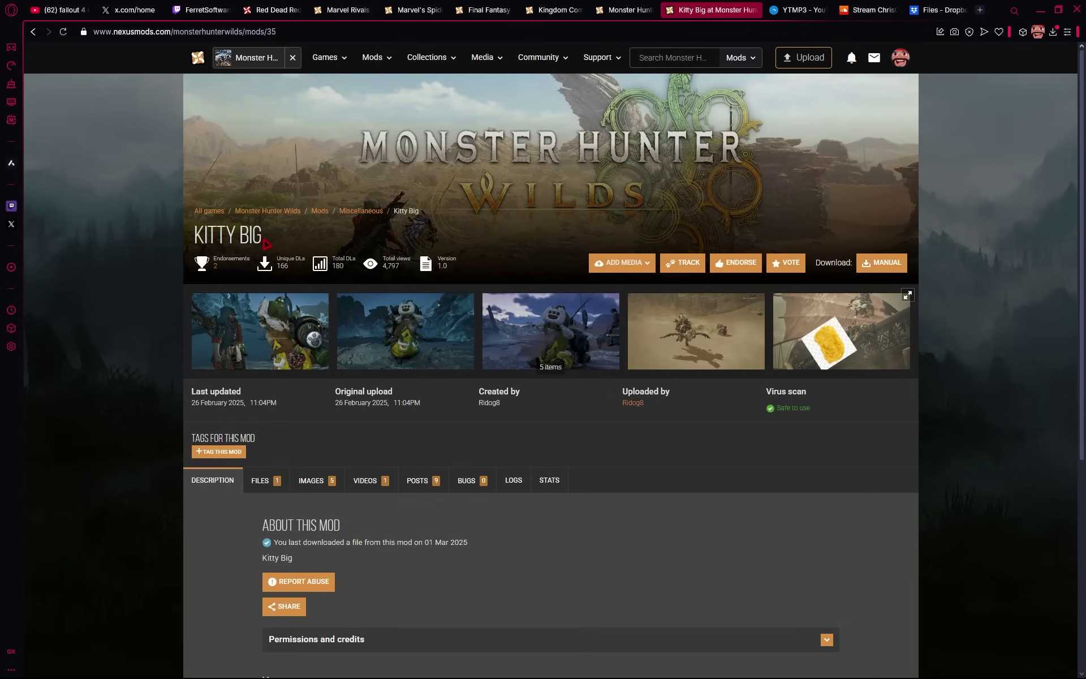
# Switch to the browser and manually download the Kitty Big main file from its Nexus Mods page.
pyautogui.scroll(-1, 373, 505)
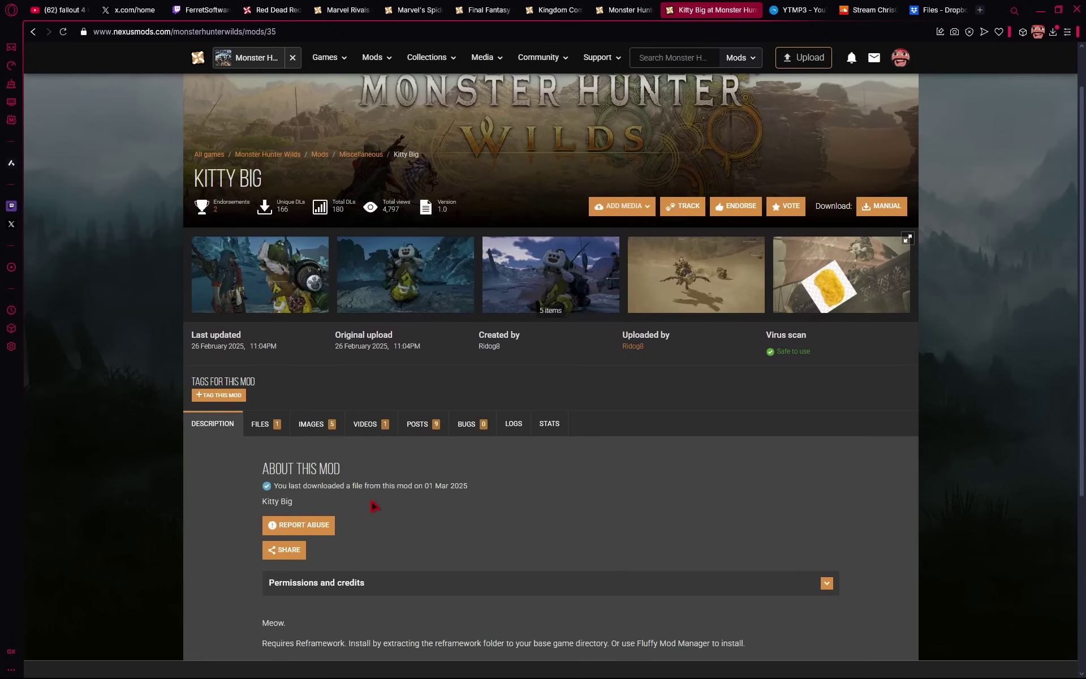
pyautogui.click(288, 431)
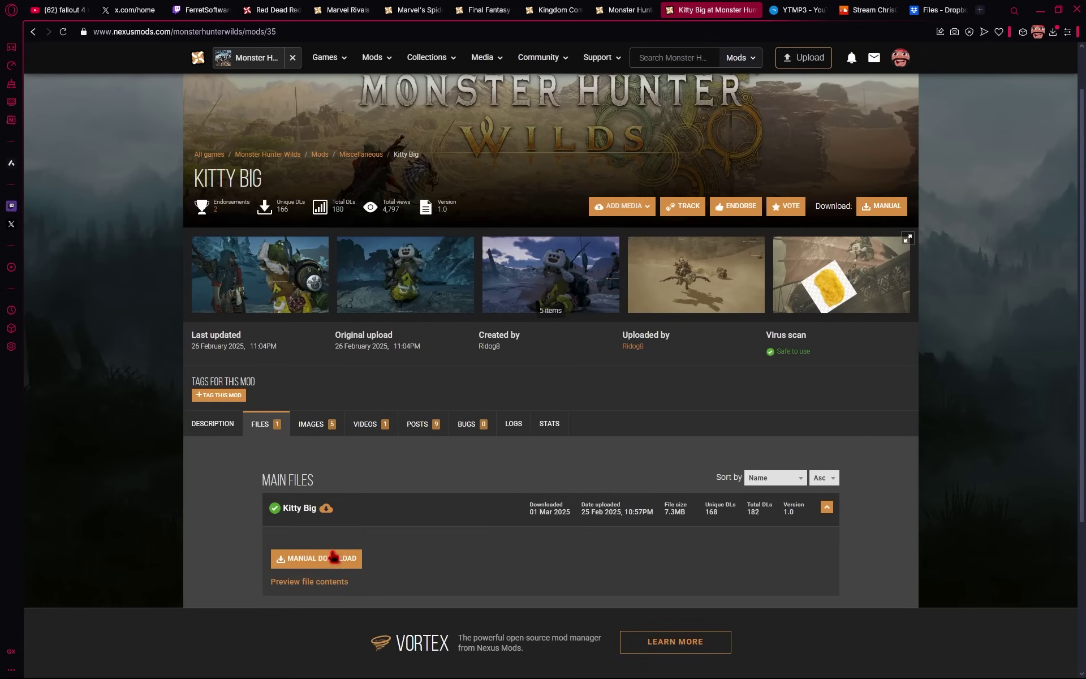
pyautogui.click(326, 559)
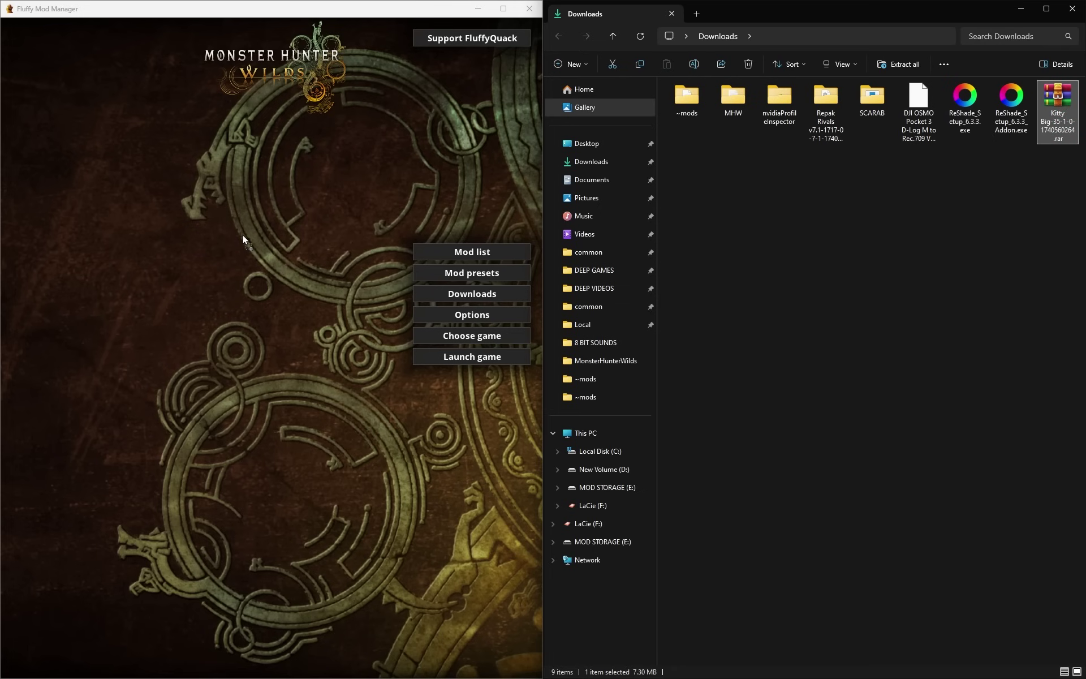
# Enable the Kitty Big mod in Fluffy Mod Manager's mod list.
pyautogui.click(506, 256)
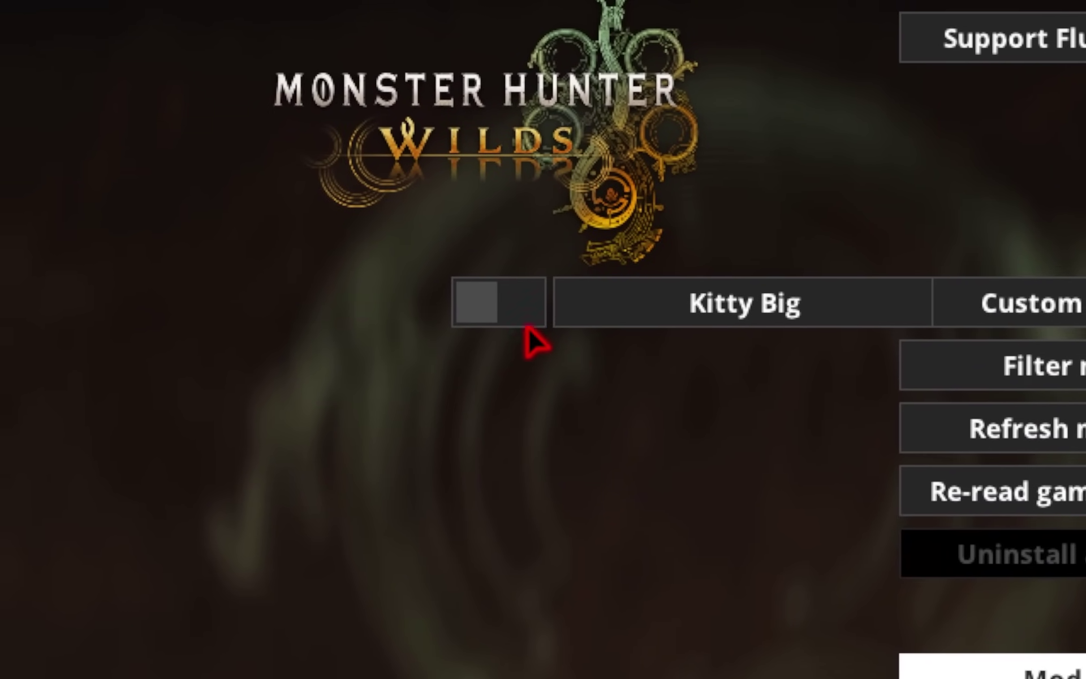
pyautogui.click(418, 308)
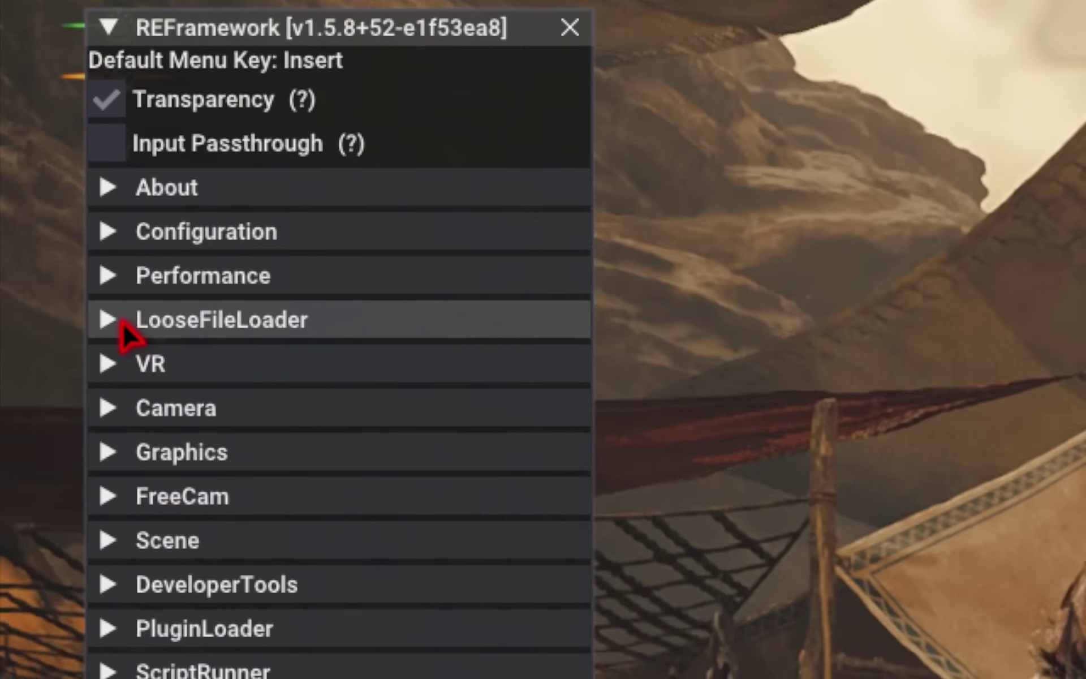
# In the game's REFramework overlay, check the Enable Loose File Loader setting and adjust the custom Global FOV.
pyautogui.click(115, 324)
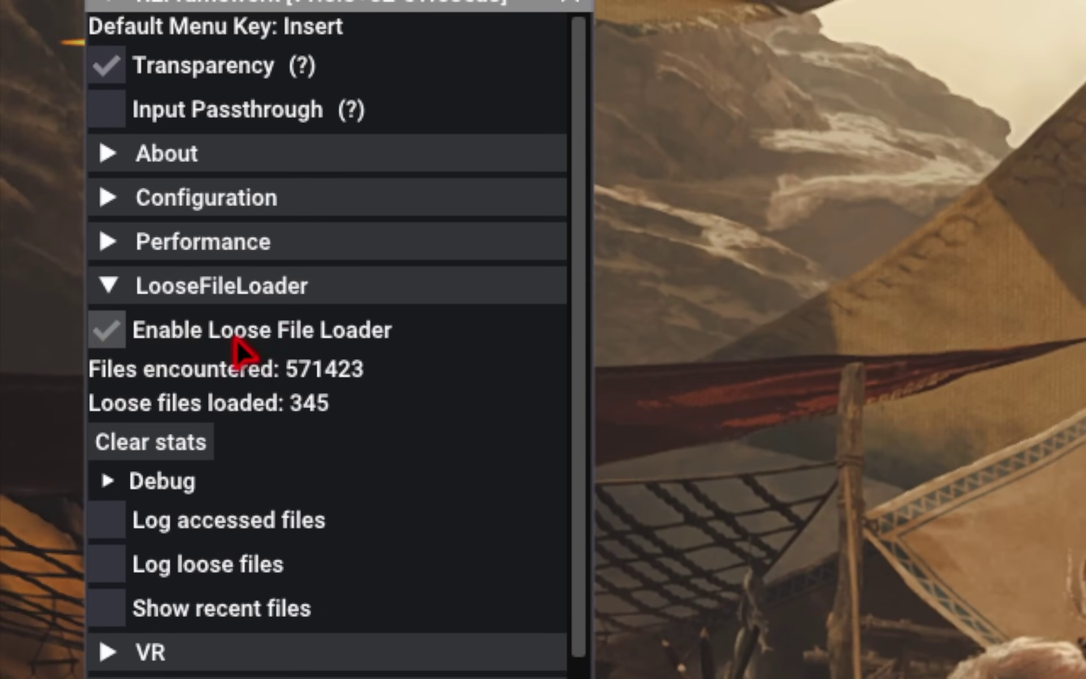
pyautogui.click(121, 277)
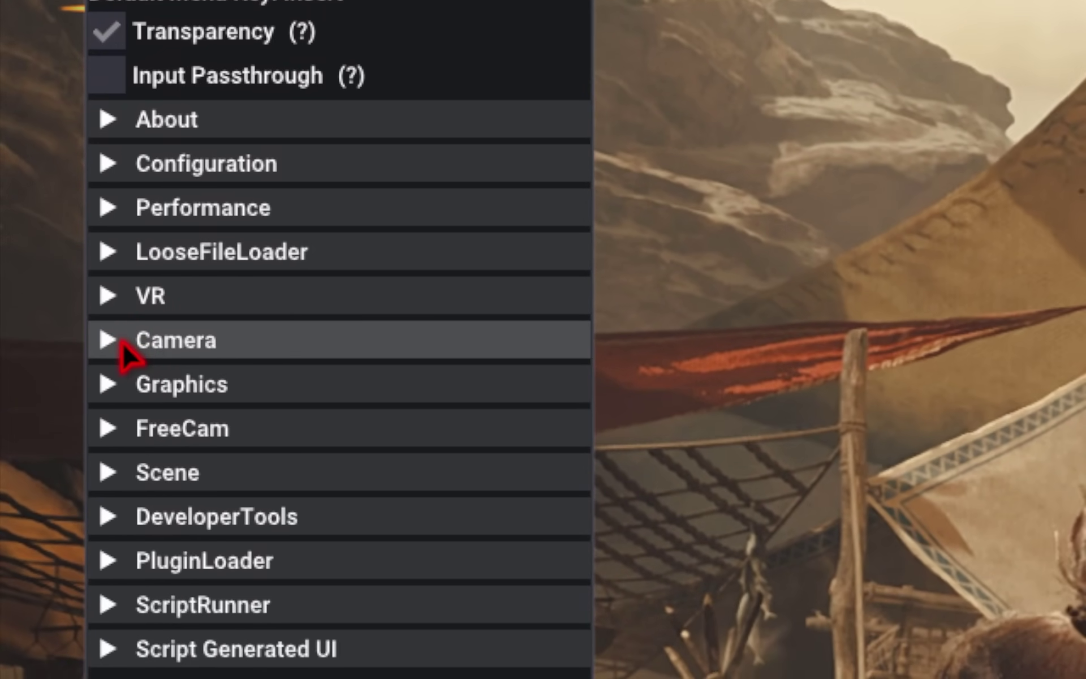
pyautogui.click(121, 340)
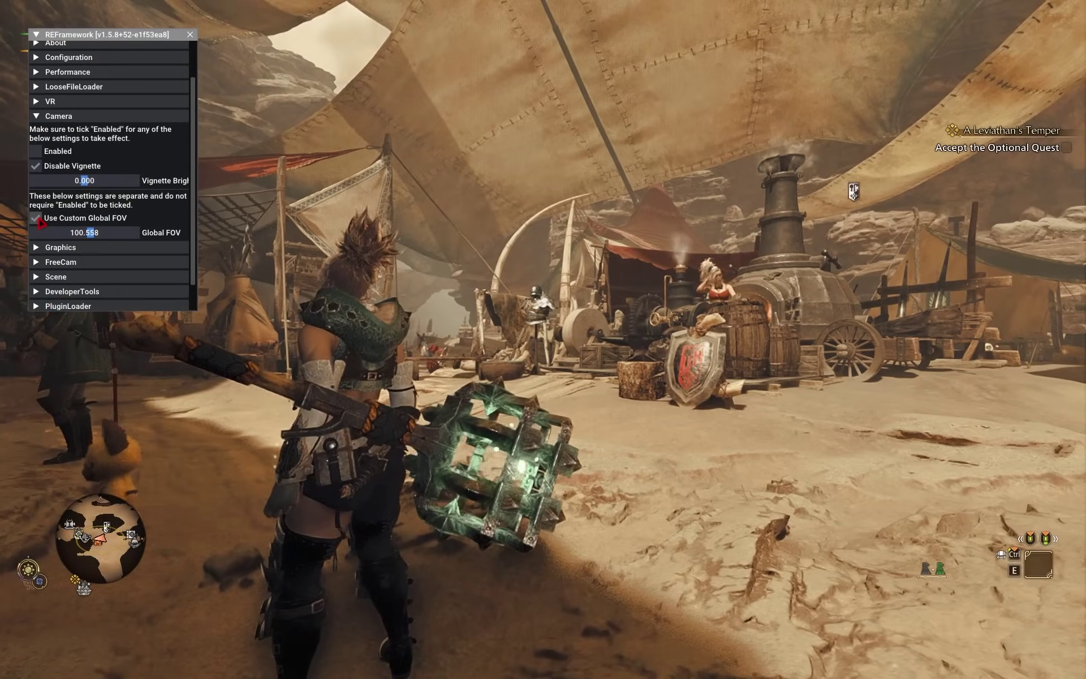
pyautogui.moveTo(91, 233); pyautogui.dragTo(53, 237)
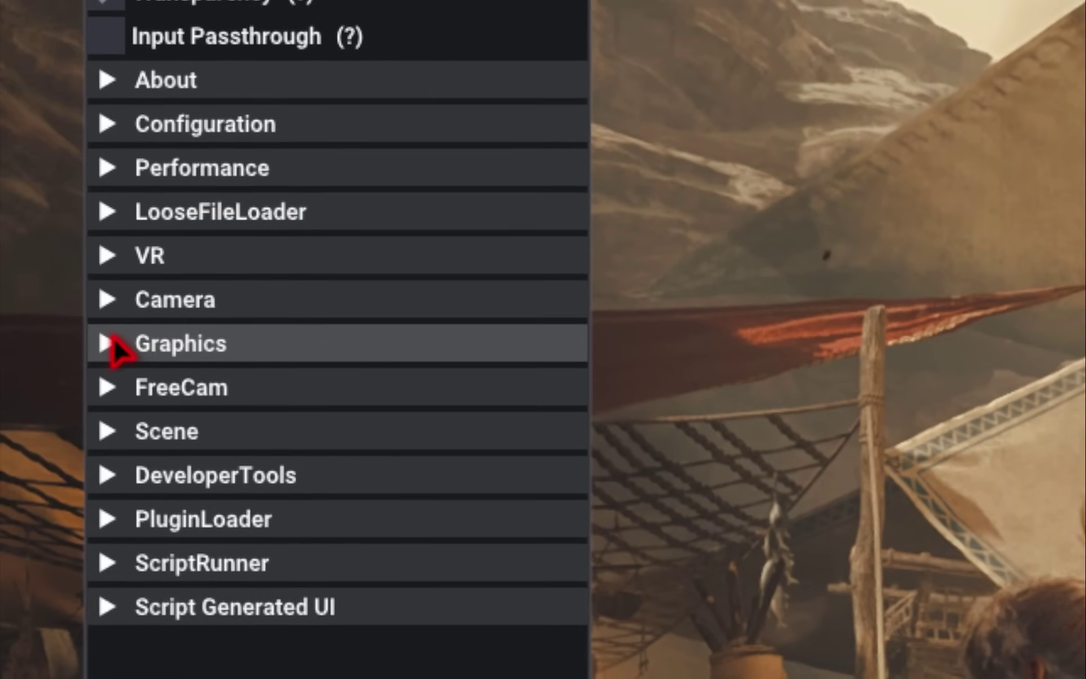
# Examine REFramework's Graphics and FreeCam options and the list of known scripts in ScriptRunner.
pyautogui.click(36, 245)
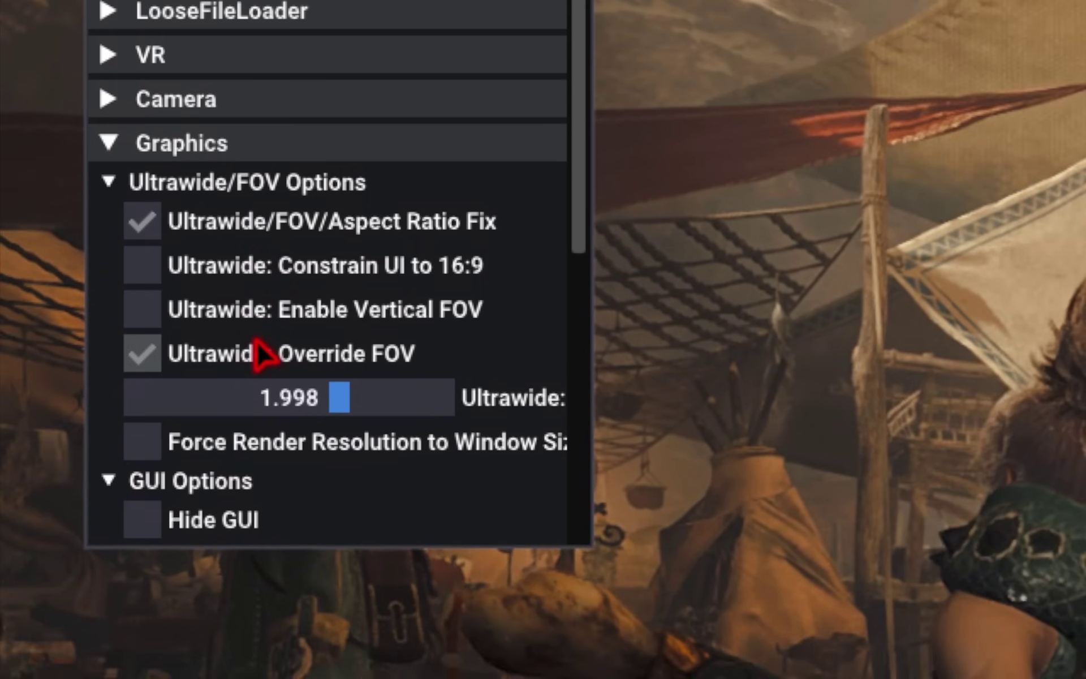
pyautogui.scroll(-3, 257, 362)
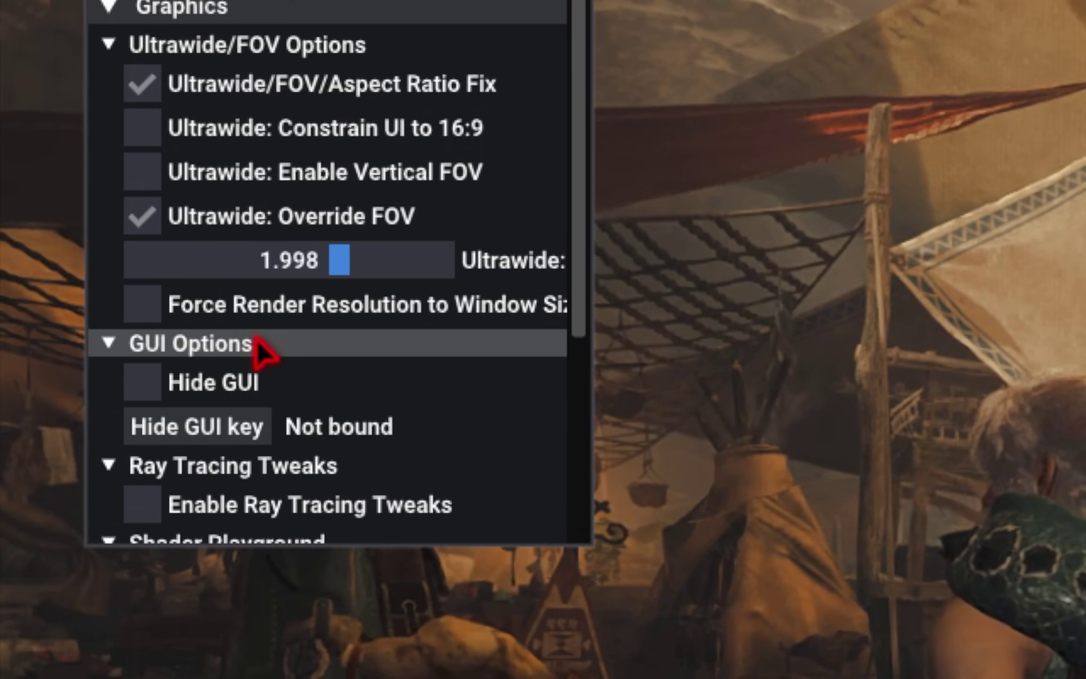
pyautogui.scroll(-5, 256, 340)
pyautogui.click(142, 337)
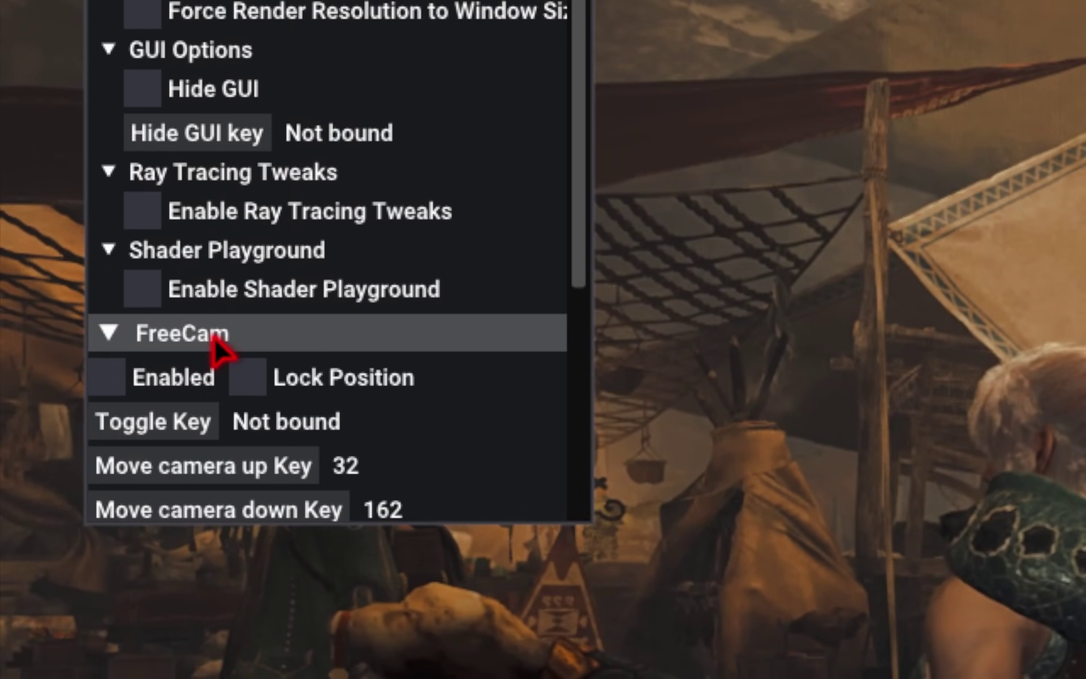
pyautogui.scroll(-5, 219, 349)
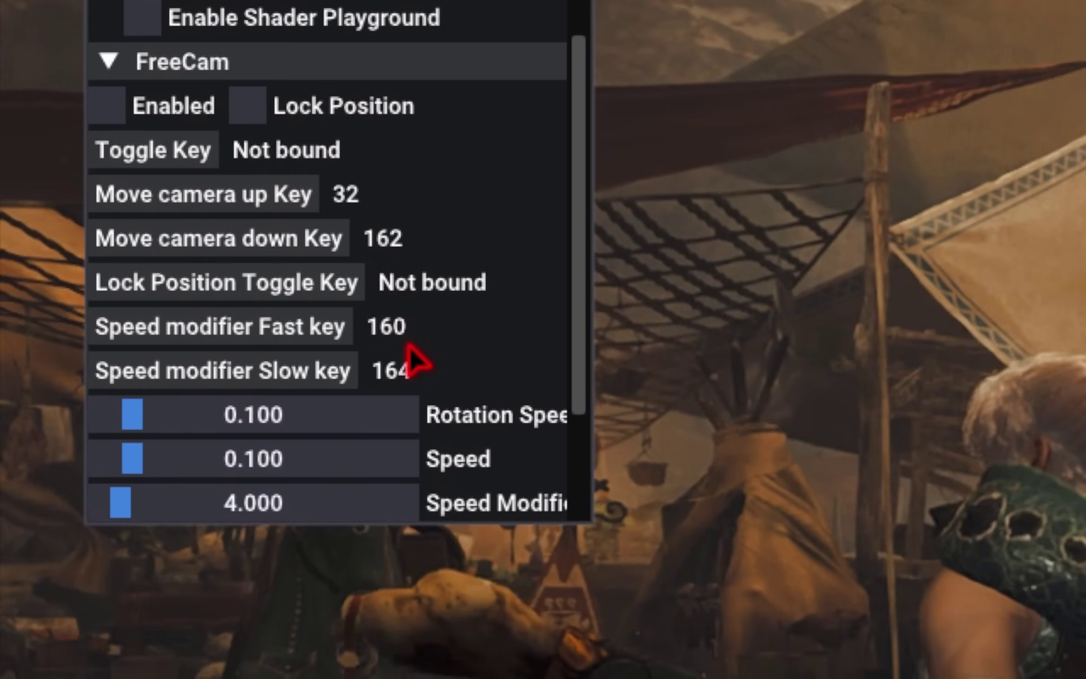
pyautogui.scroll(-5, 164, 388)
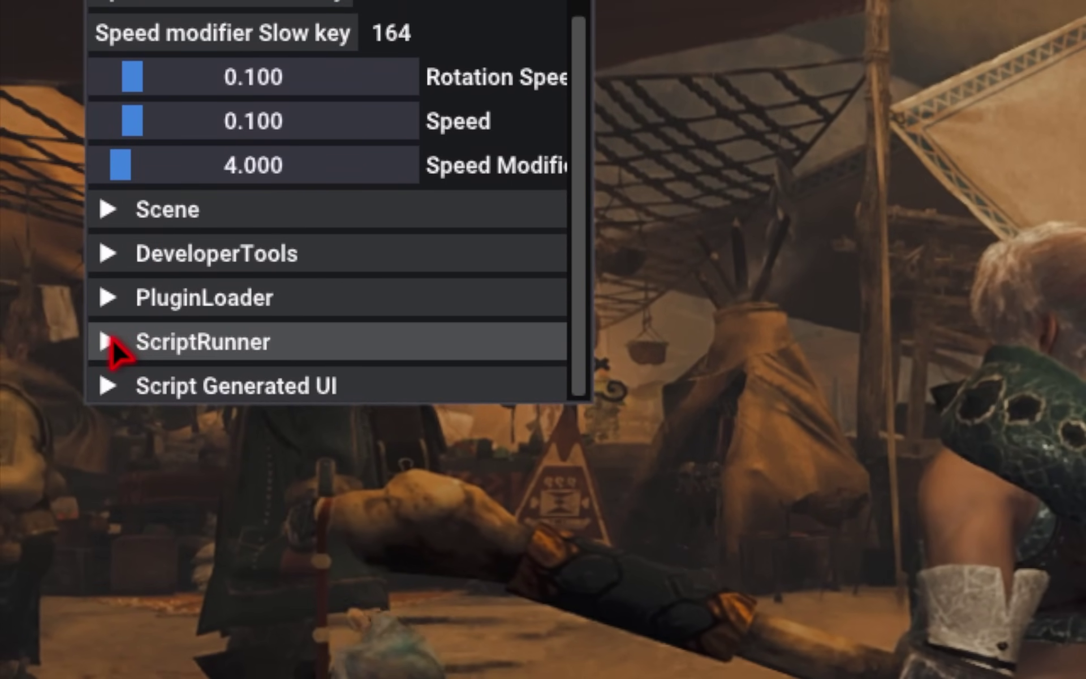
pyautogui.click(112, 338)
pyautogui.scroll(-5, 277, 358)
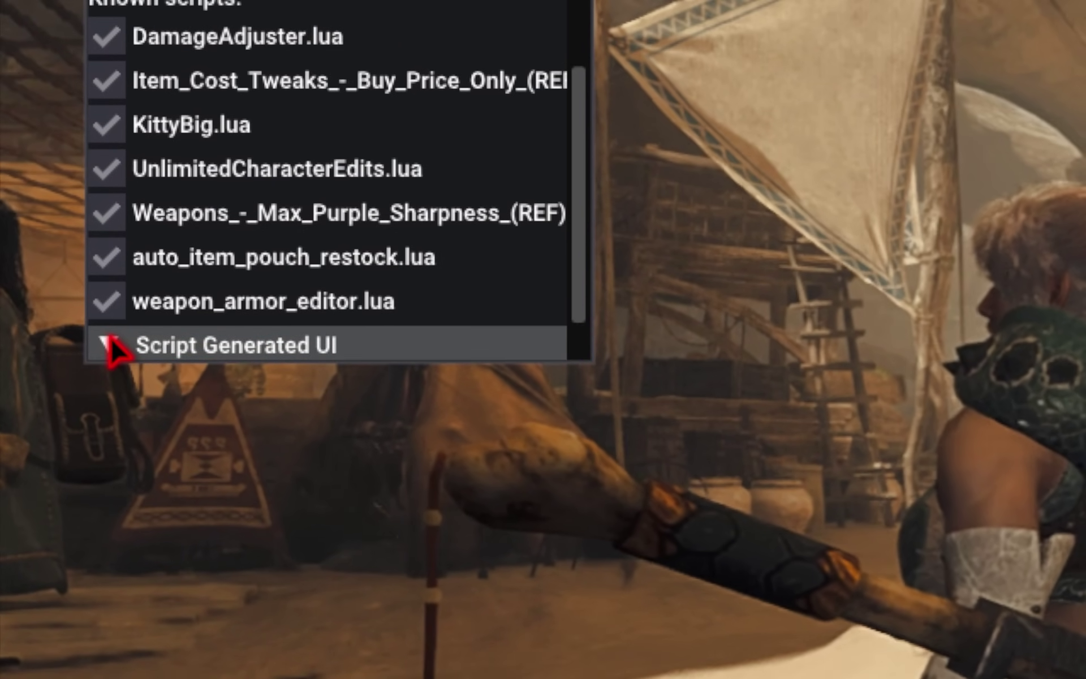
# Expand Auto Item Pouch Restock in the Script Generated UI and pick its restock action for entering the tent.
pyautogui.click(107, 315)
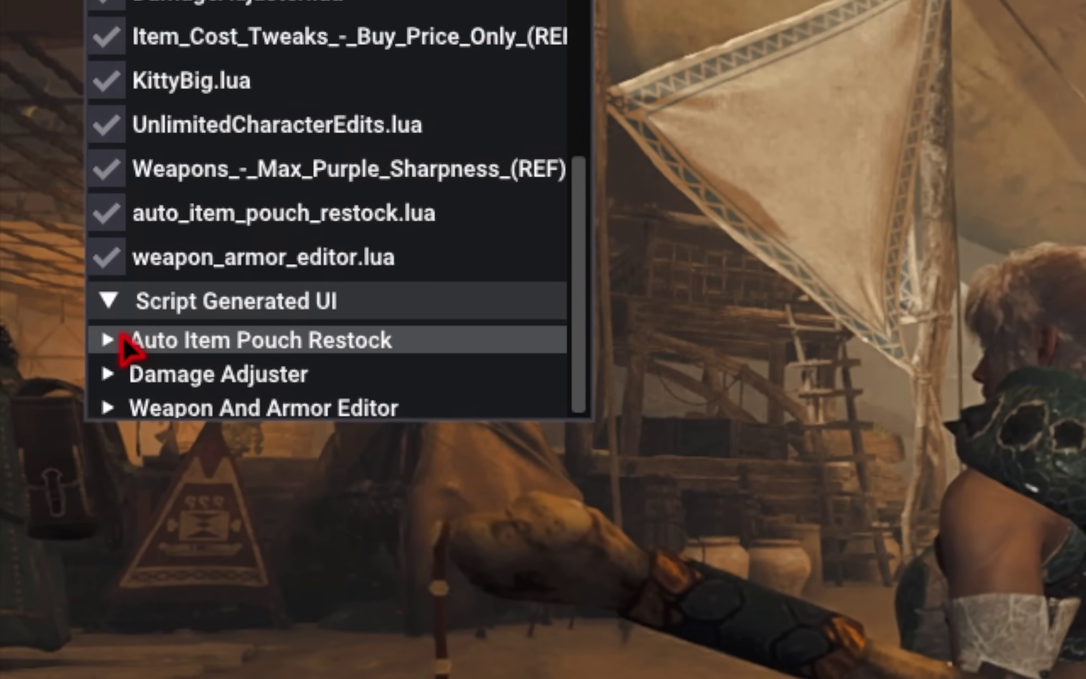
pyautogui.click(108, 340)
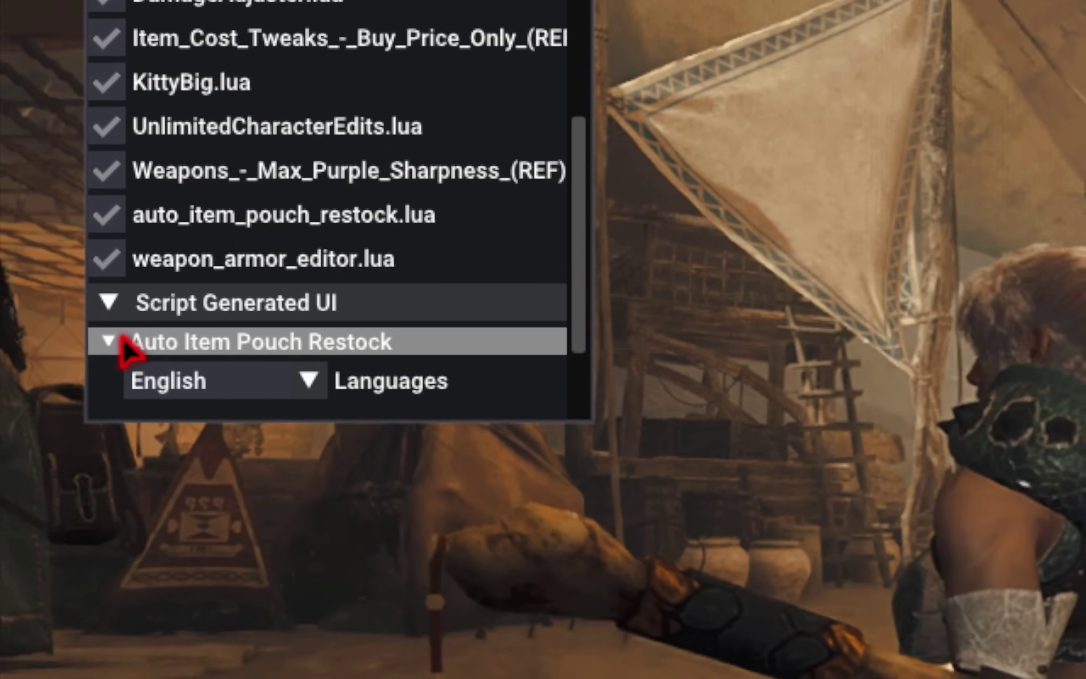
pyautogui.scroll(-3, 447, 336)
pyautogui.click(447, 336)
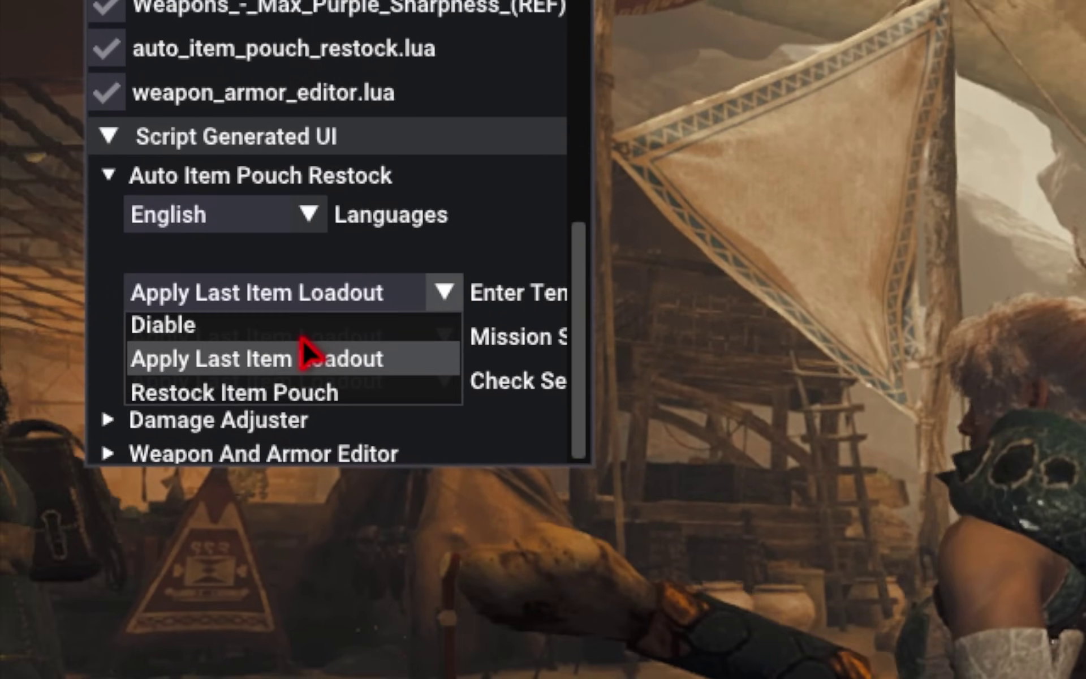
pyautogui.click(310, 381)
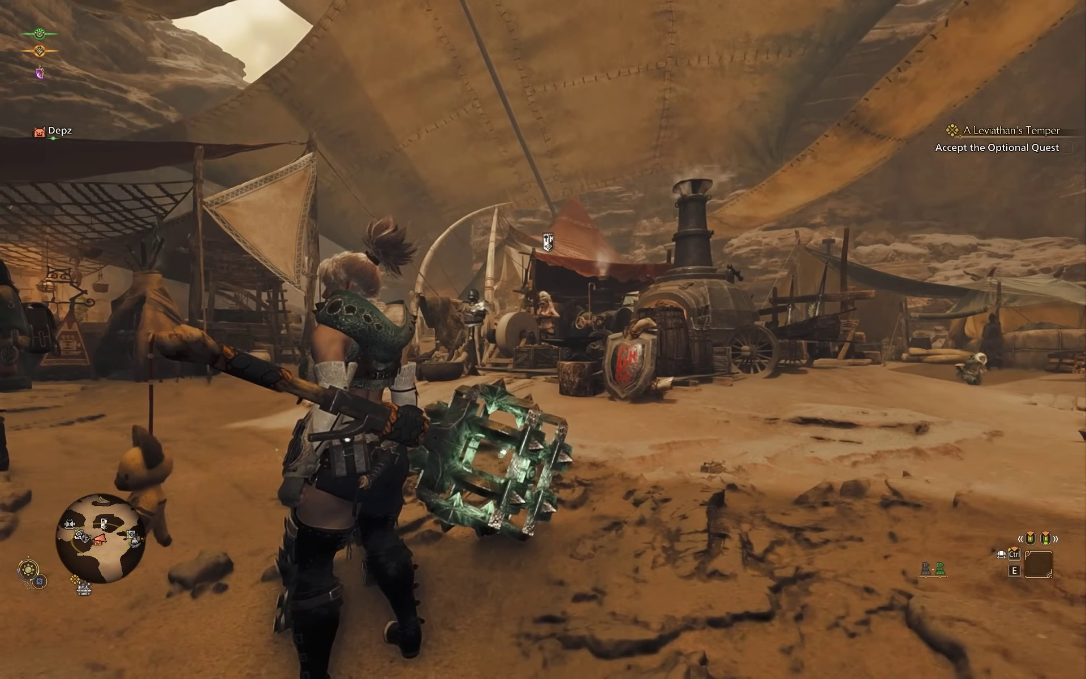
# Bring up the REFramework overlay during gameplay, close it and dismiss the Voice Chat window.
pyautogui.press('w')
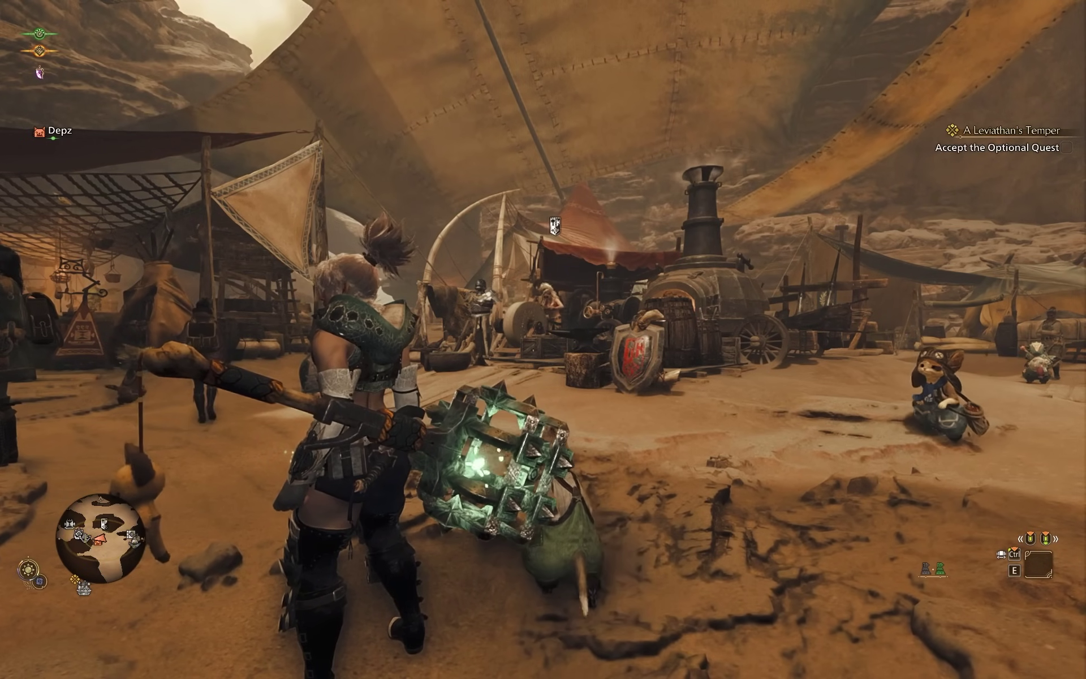
pyautogui.press('Insert')
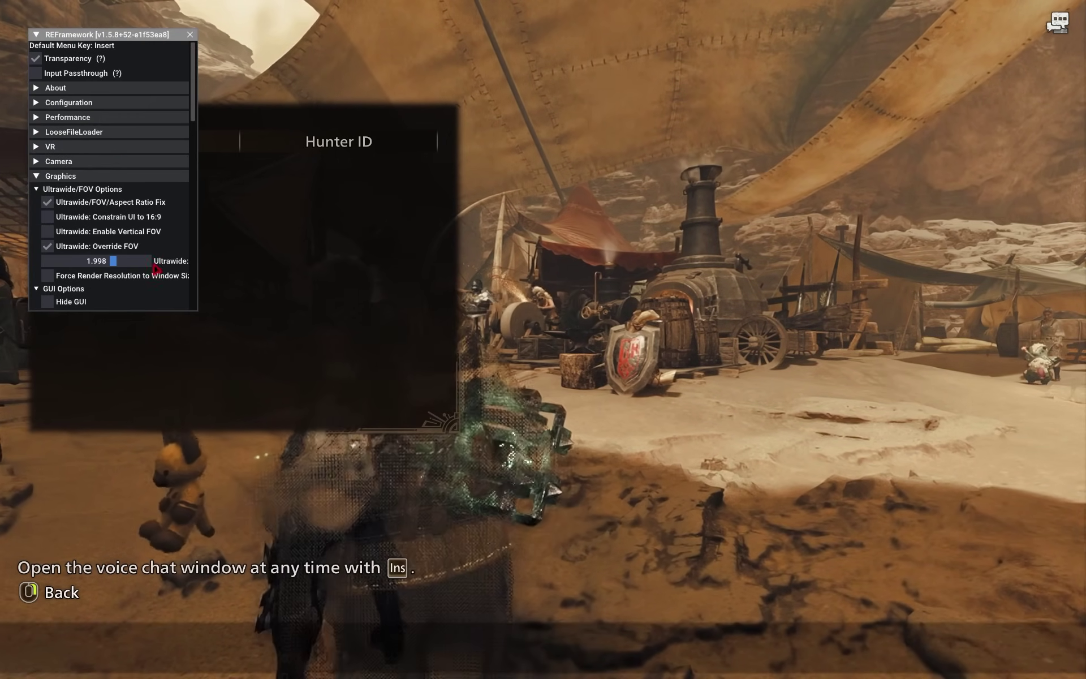
pyautogui.press('w')
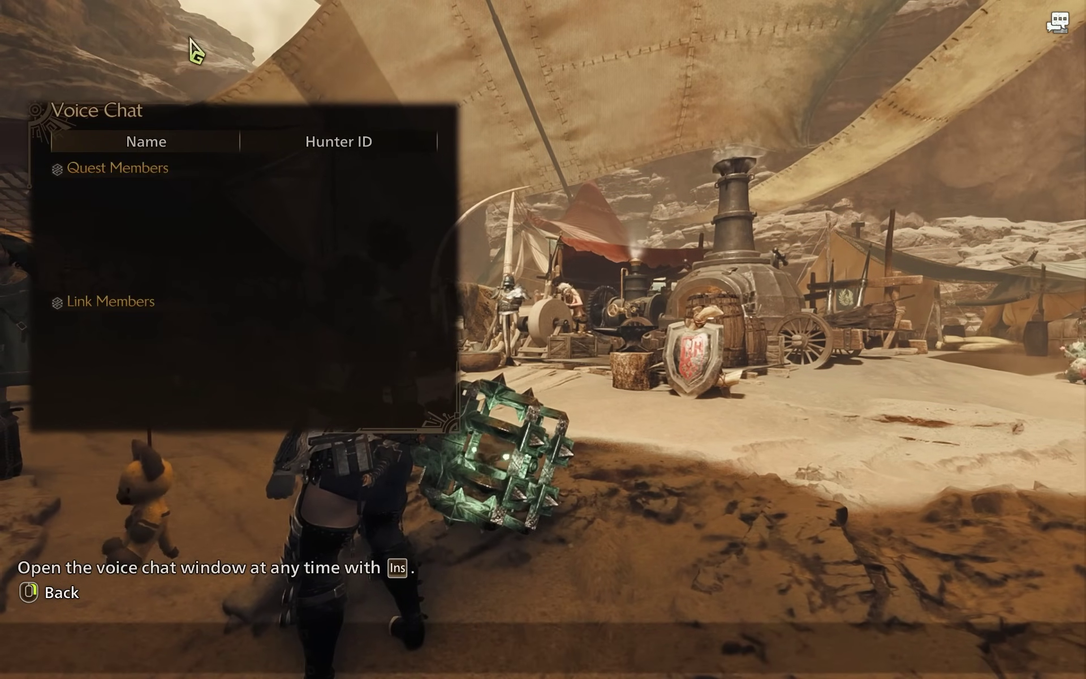
pyautogui.rightClick(191, 45)
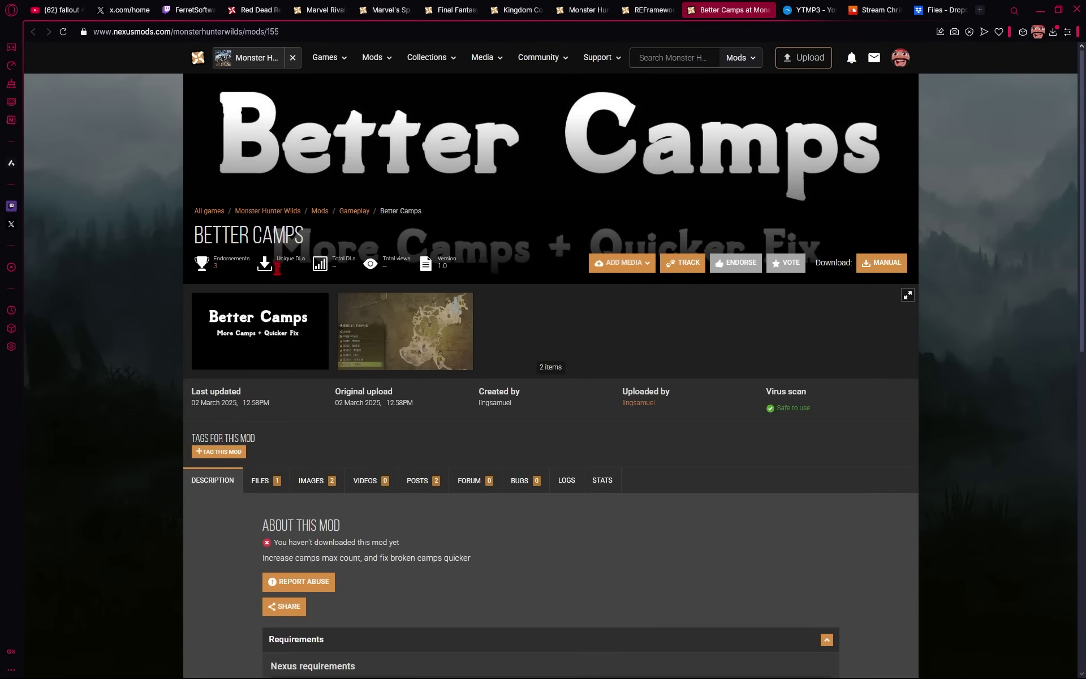
# Examine the requirements and installation instructions of the Better Camps mod on its Nexus Mods page in the browser.
pyautogui.scroll(-8, 827, 192)
pyautogui.click(827, 188)
pyautogui.click(826, 188)
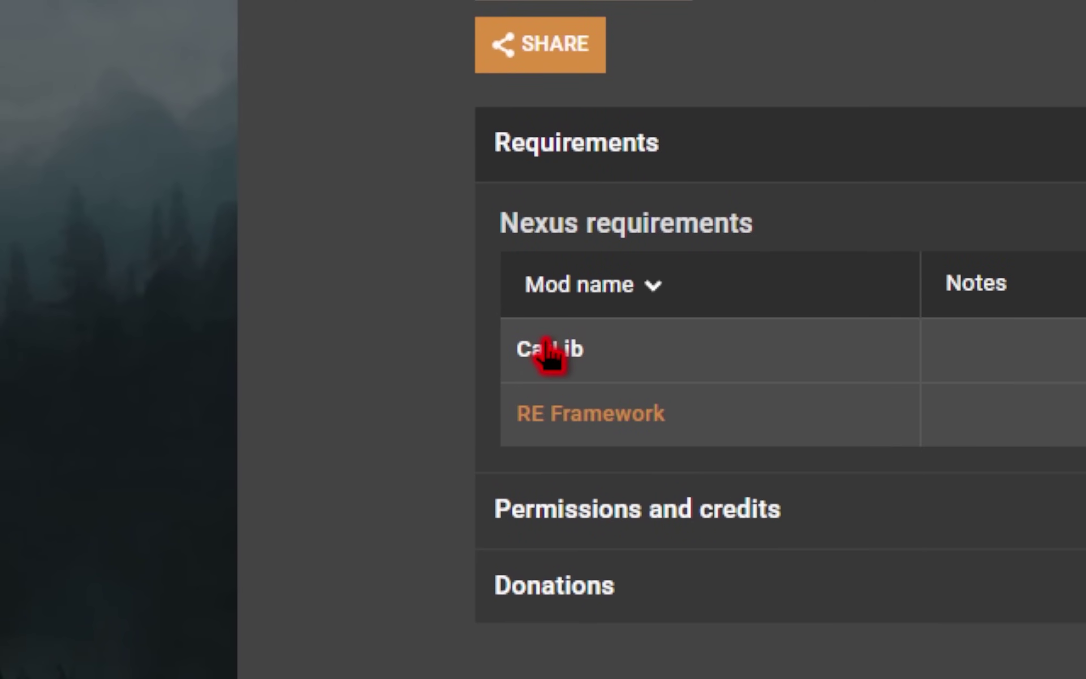
pyautogui.rightClick(547, 341)
pyautogui.click(660, 388)
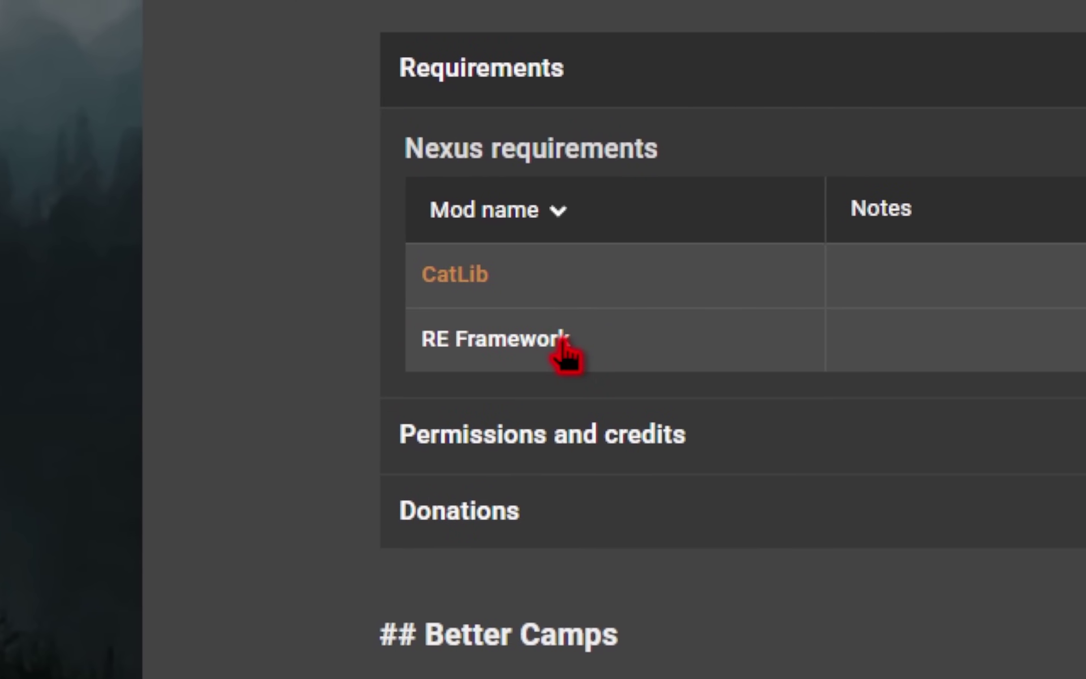
pyautogui.scroll(-5, 549, 373)
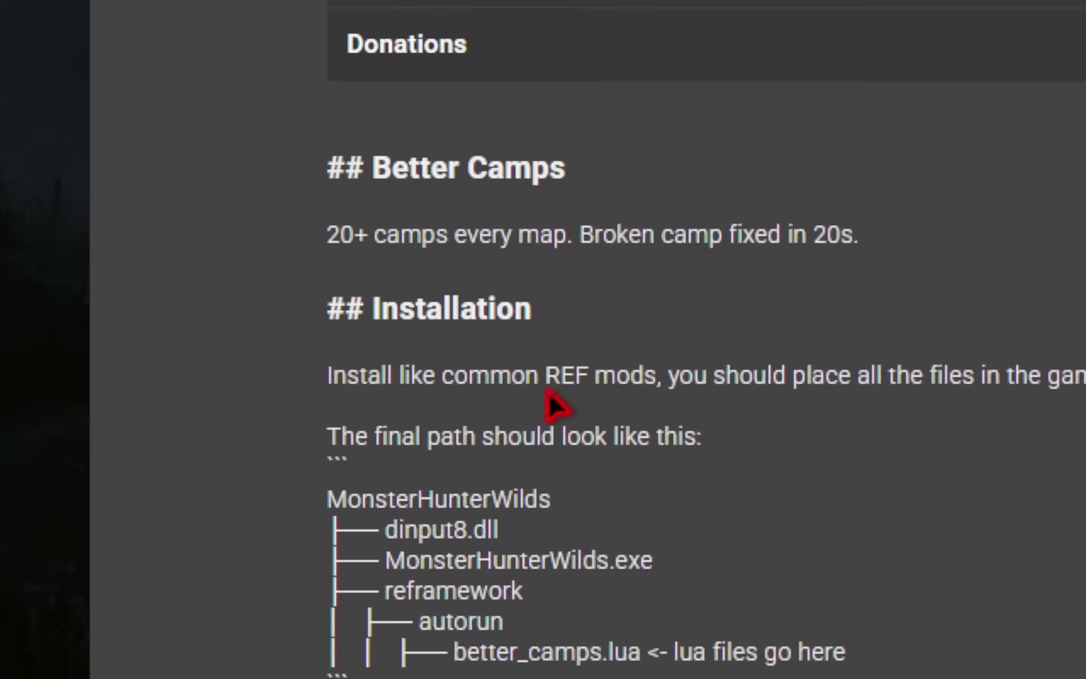
pyautogui.scroll(-3, 557, 402)
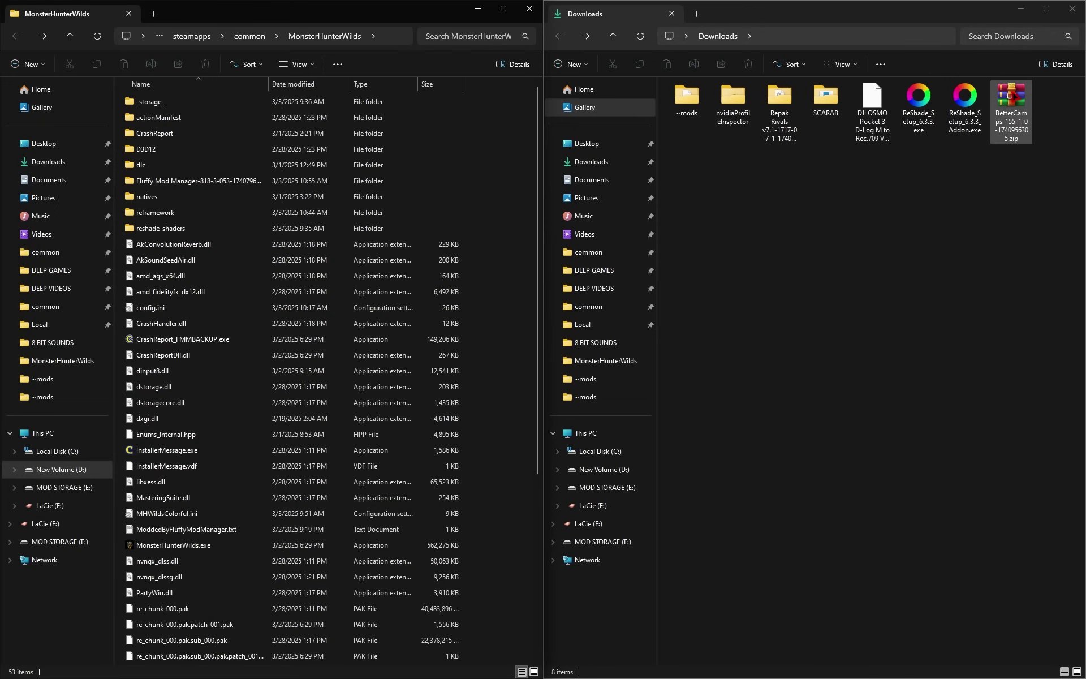
# Open BetterCamps-155-1-0-1740956305.zip and transfer the reframework folder inside BetterCamps to the MonsterHunterWilds game folder.
pyautogui.doubleClick(1013, 97)
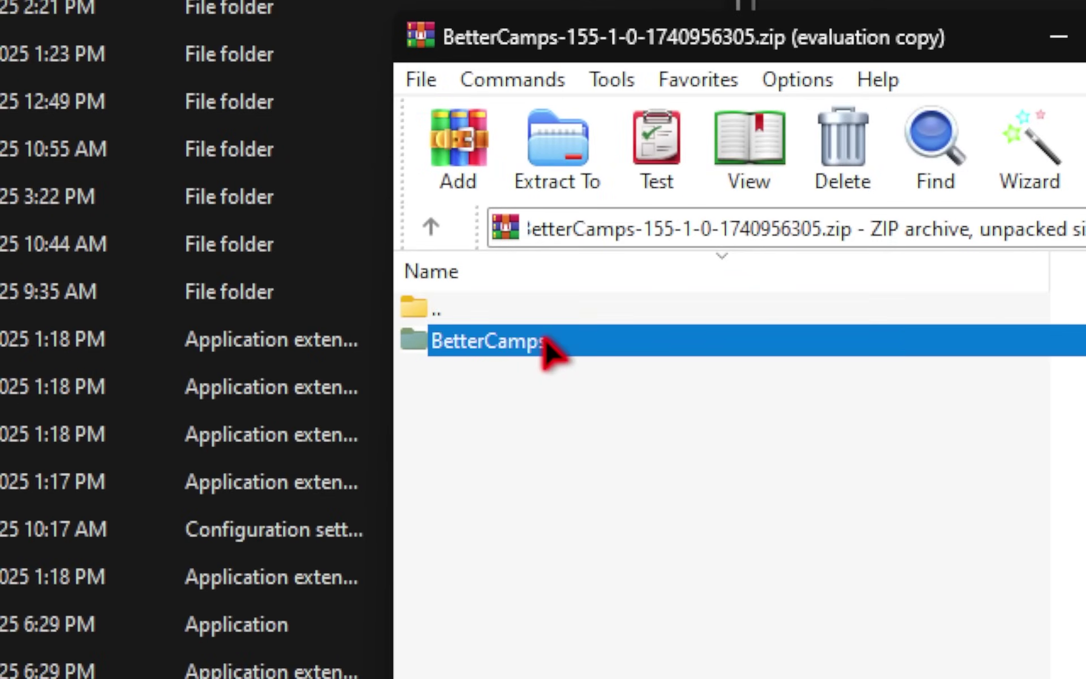
pyautogui.doubleClick(481, 245)
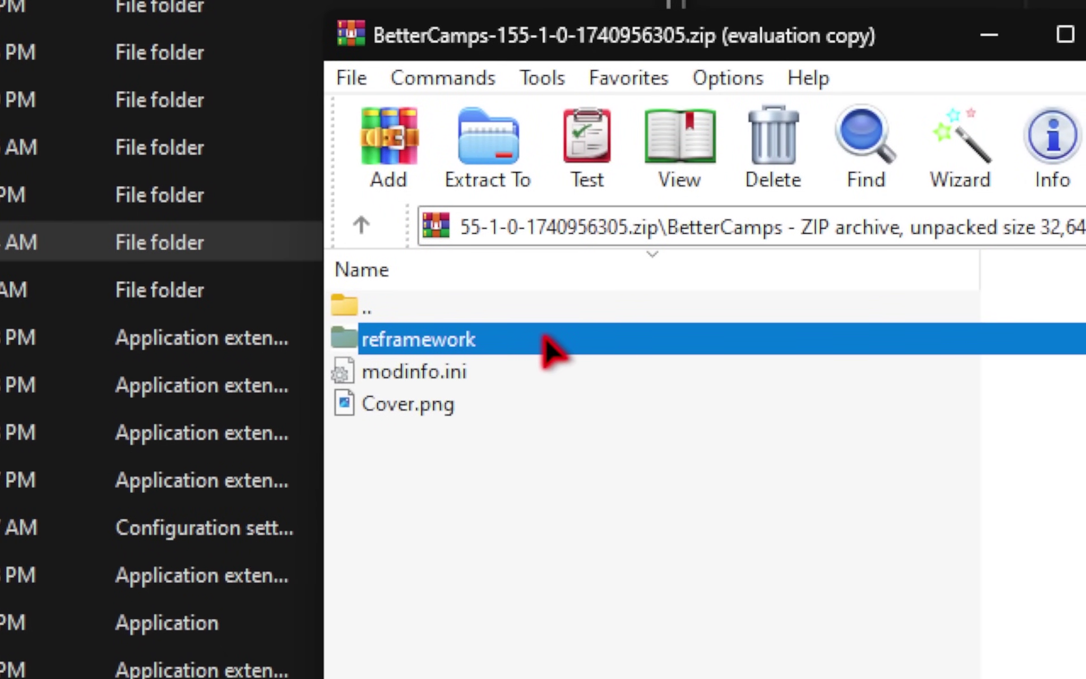
pyautogui.moveTo(552, 350); pyautogui.dragTo(355, 344)
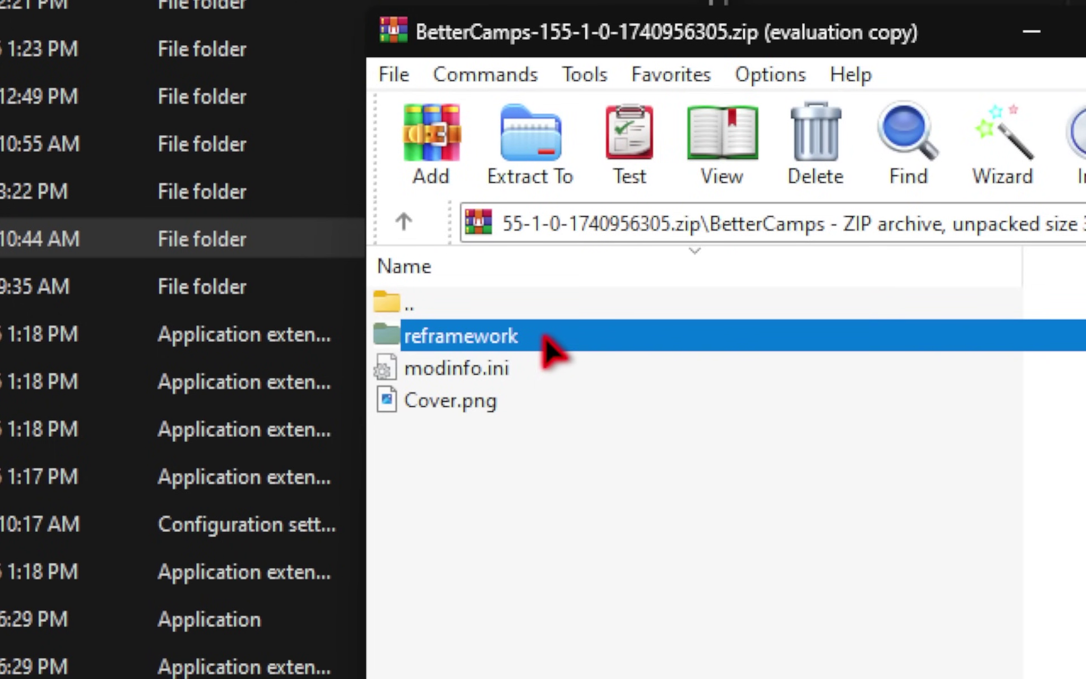
# Open reframework\autorun in both the BetterCamps archive and the MonsterHunterWilds folder, and locate better_camps.lua in each.
pyautogui.doubleClick(551, 350)
pyautogui.doubleClick(544, 339)
pyautogui.click(544, 338)
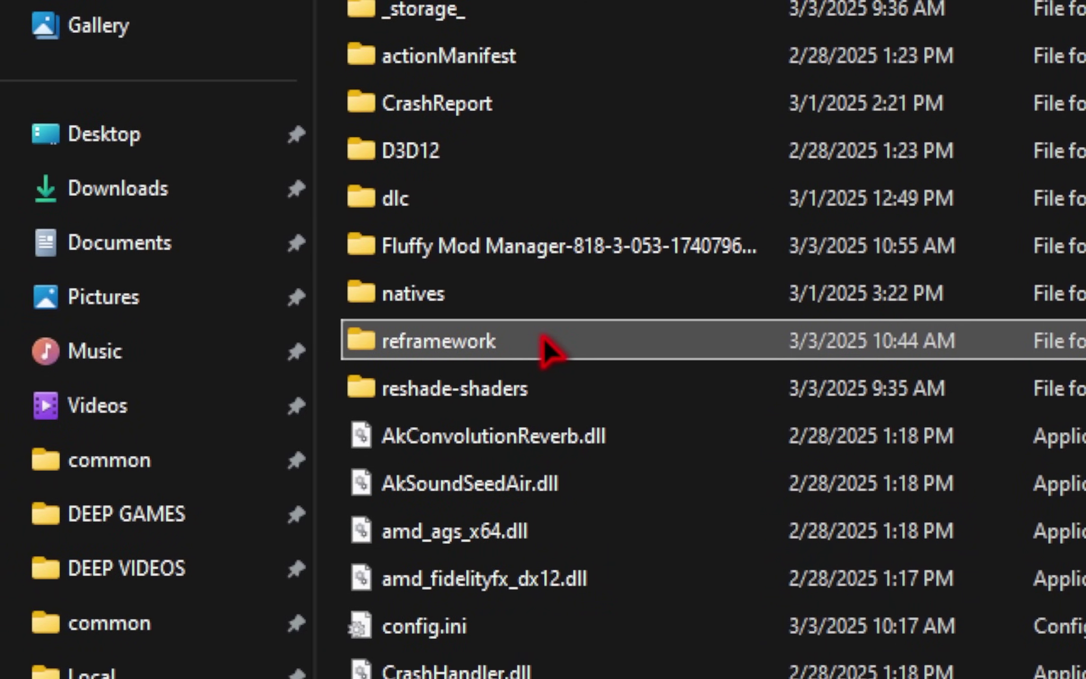
pyautogui.doubleClick(543, 339)
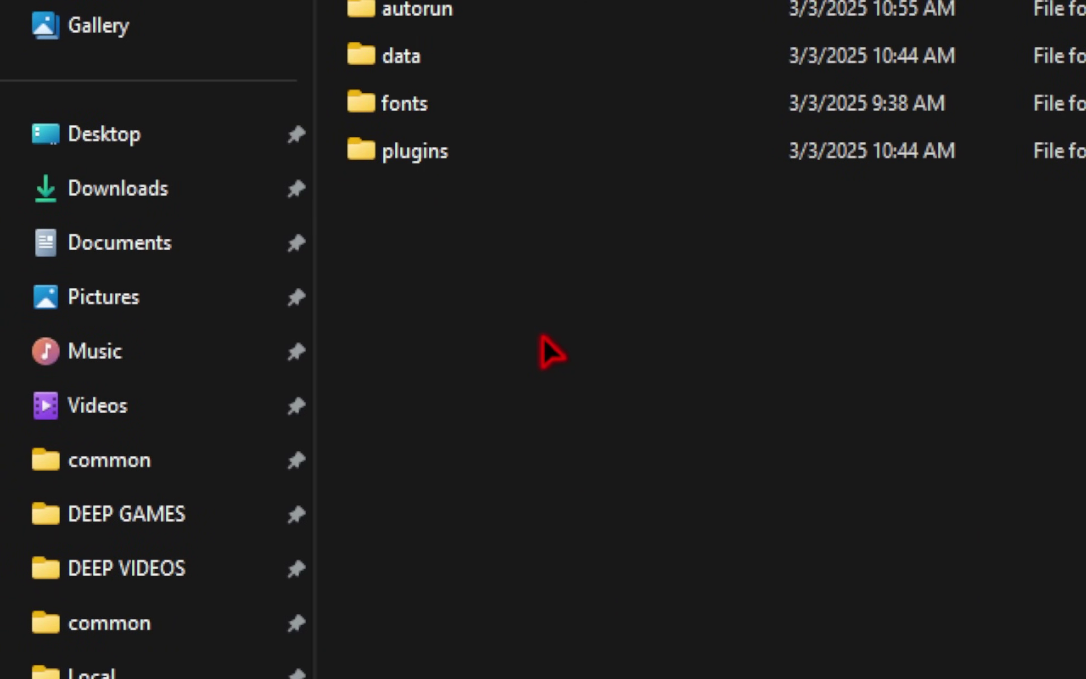
pyautogui.doubleClick(560, 11)
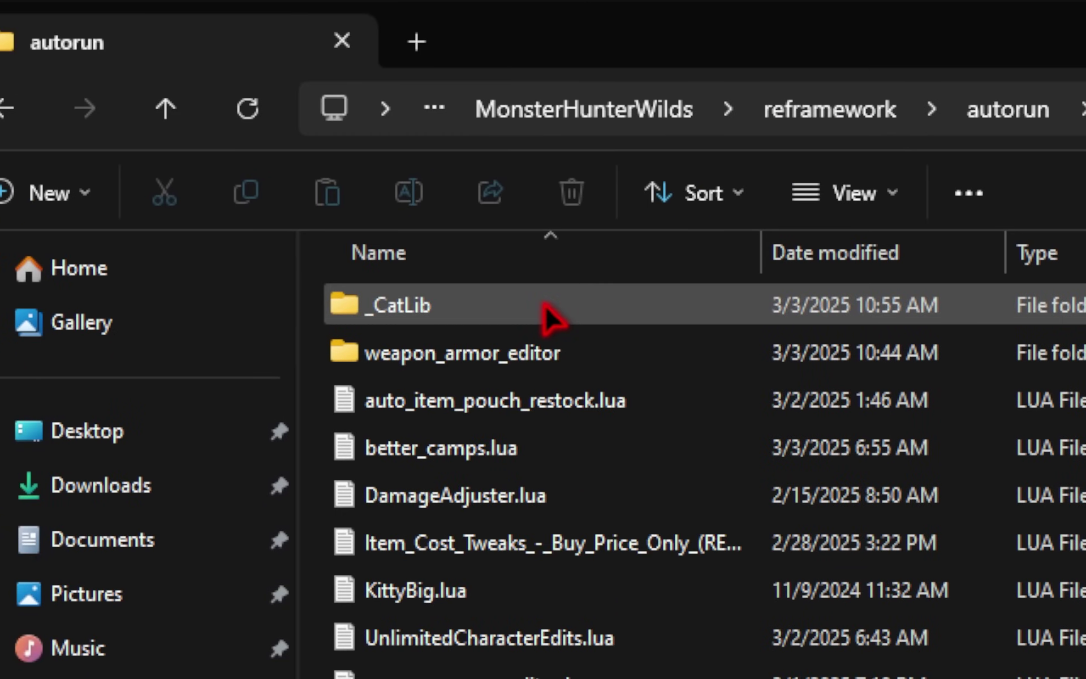
pyautogui.click(586, 448)
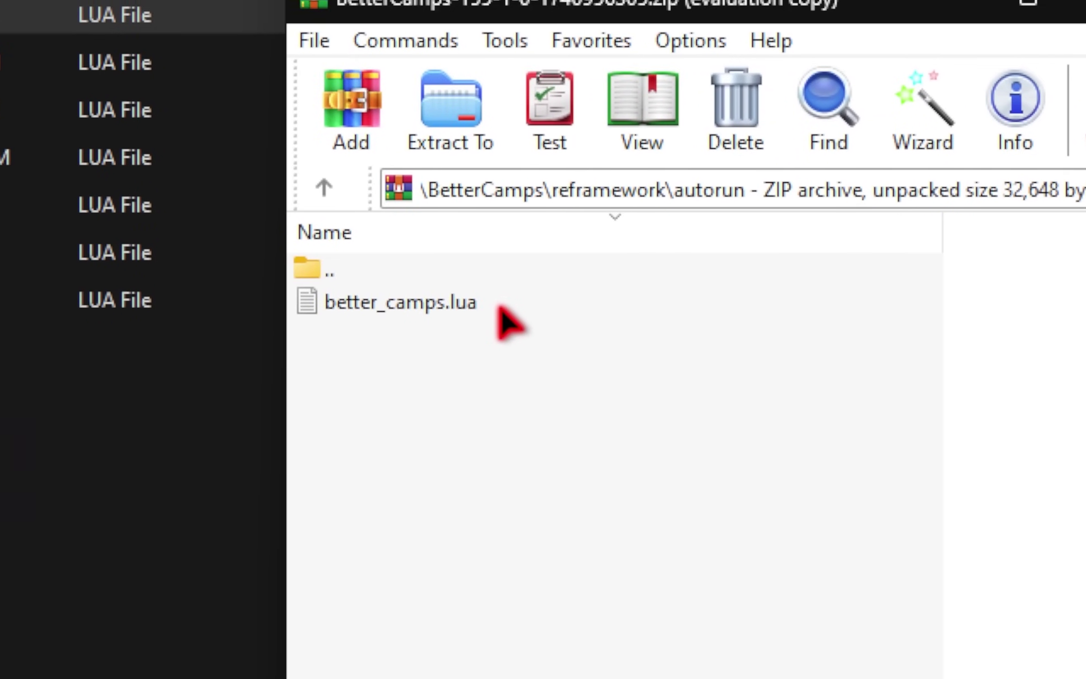
pyautogui.click(504, 310)
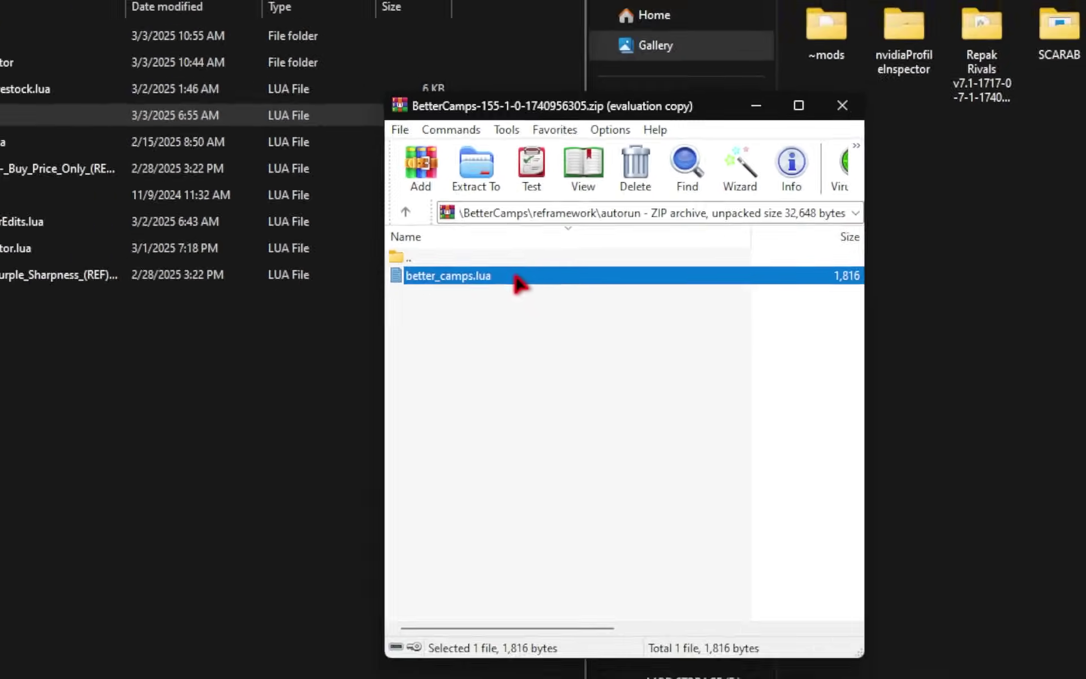